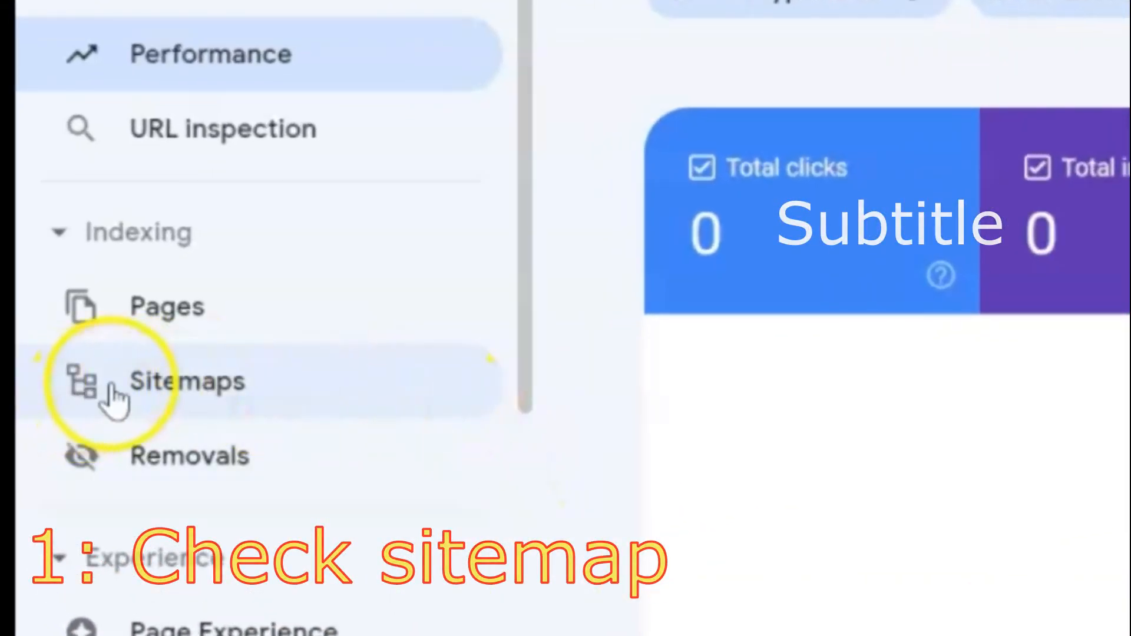
Submit sitemap.xml as a new sitemap for the yourstoree24.blogspot.com property
left_click(145, 380)
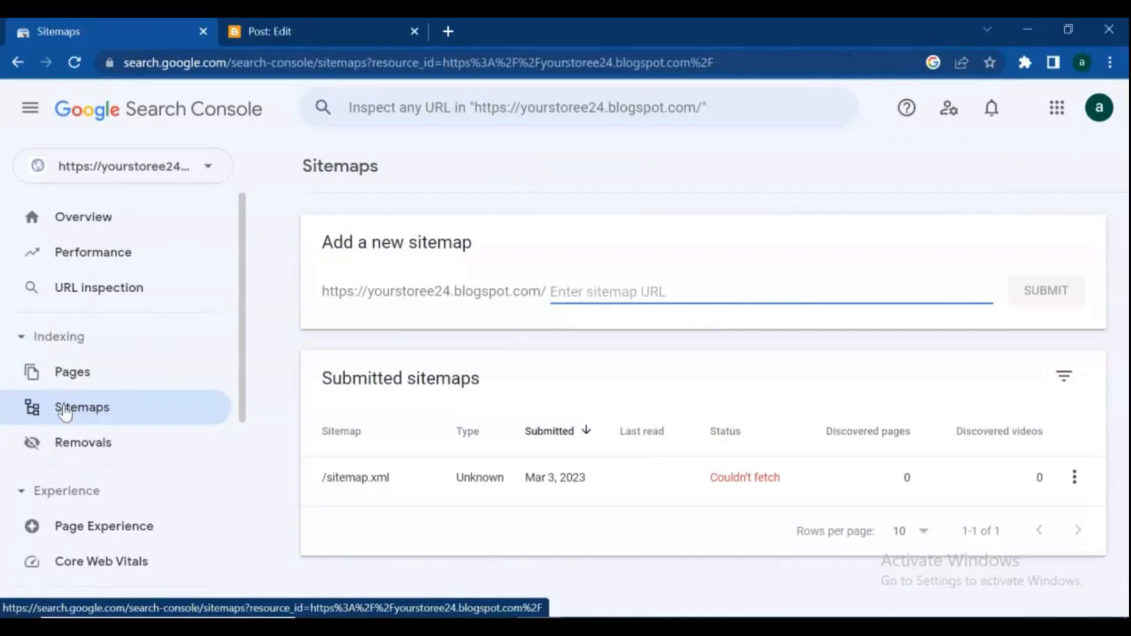
left_click(587, 289)
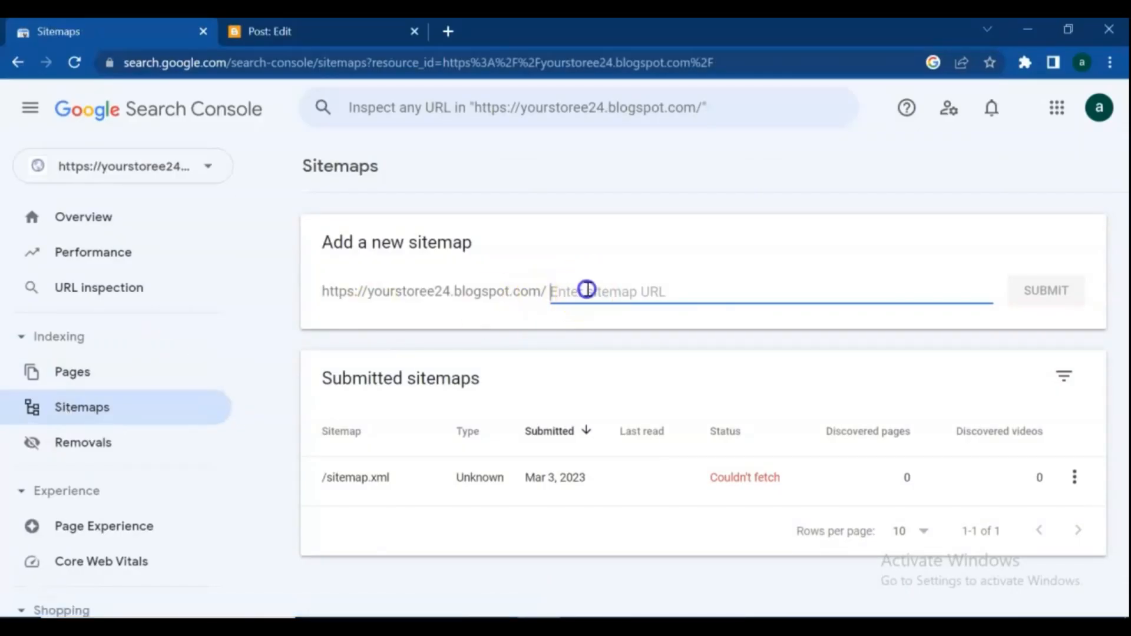
type("sitemap.xml")
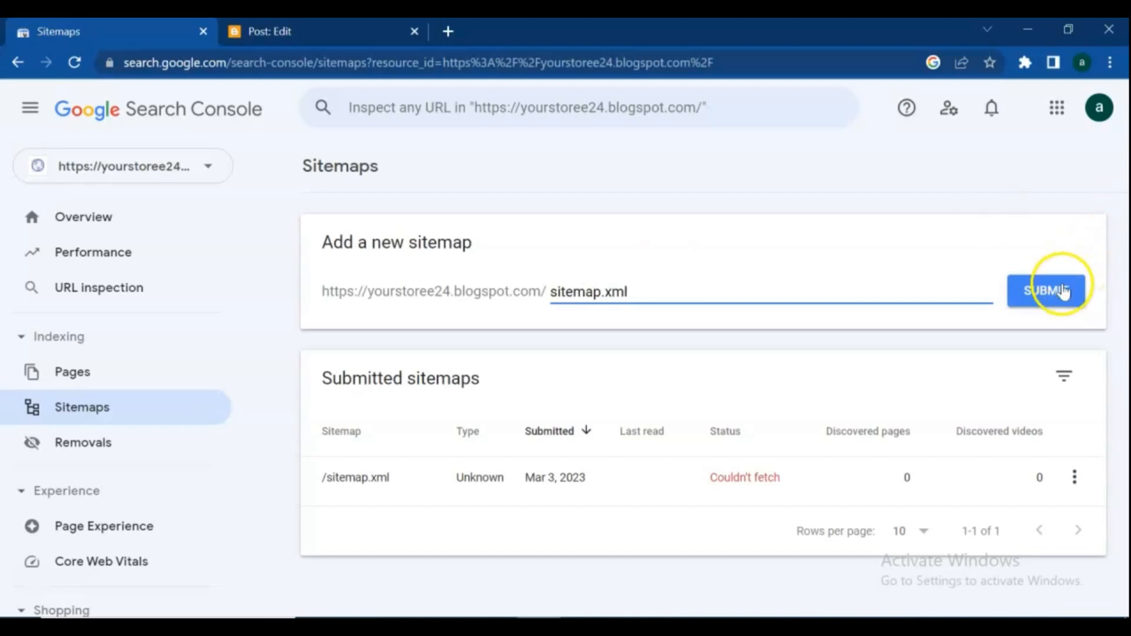
left_click(1063, 289)
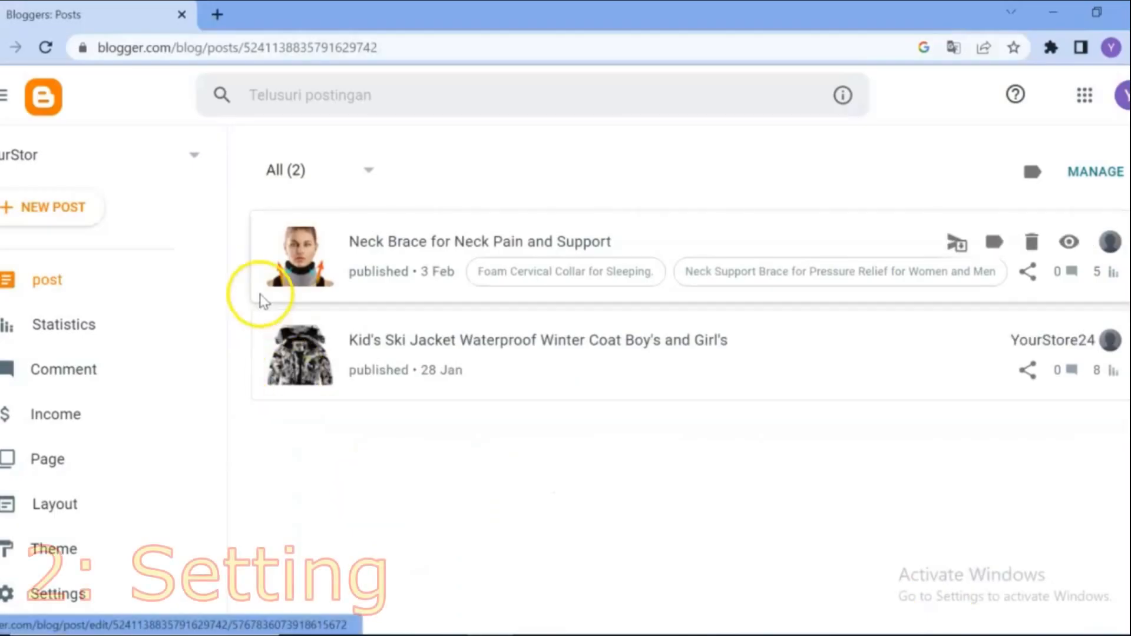
In the Blogger blog settings, enable custom robots.txt and custom robots header tags under Crawlers and indexing
left_click_drag(222, 255, 202, 386)
left_click(31, 413)
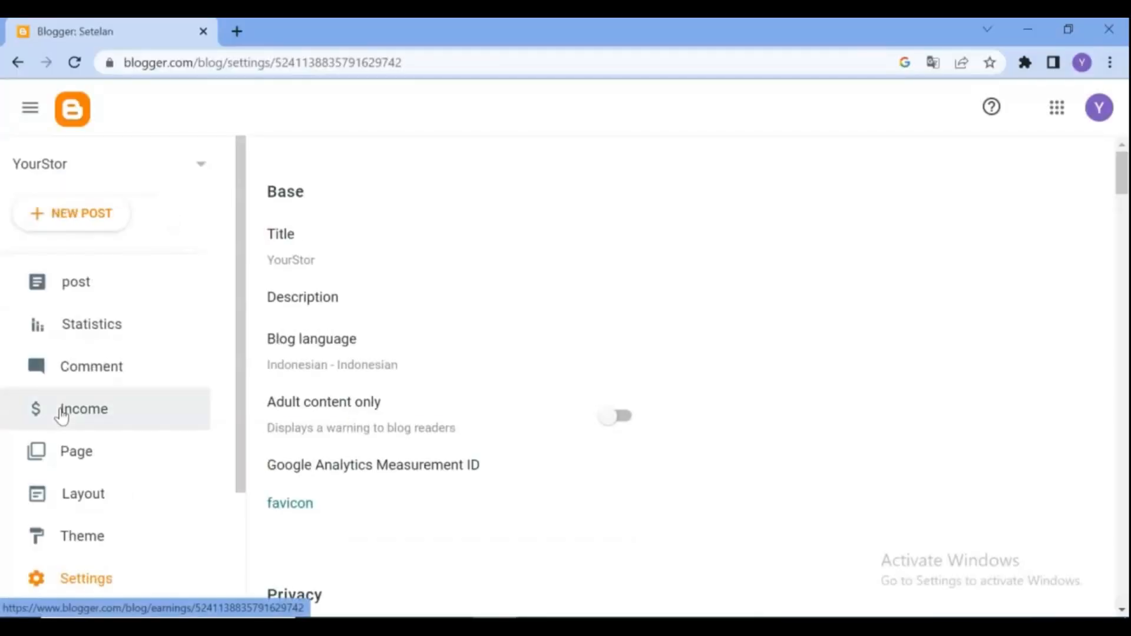
left_click(1119, 174)
left_click_drag(1119, 173, 1123, 489)
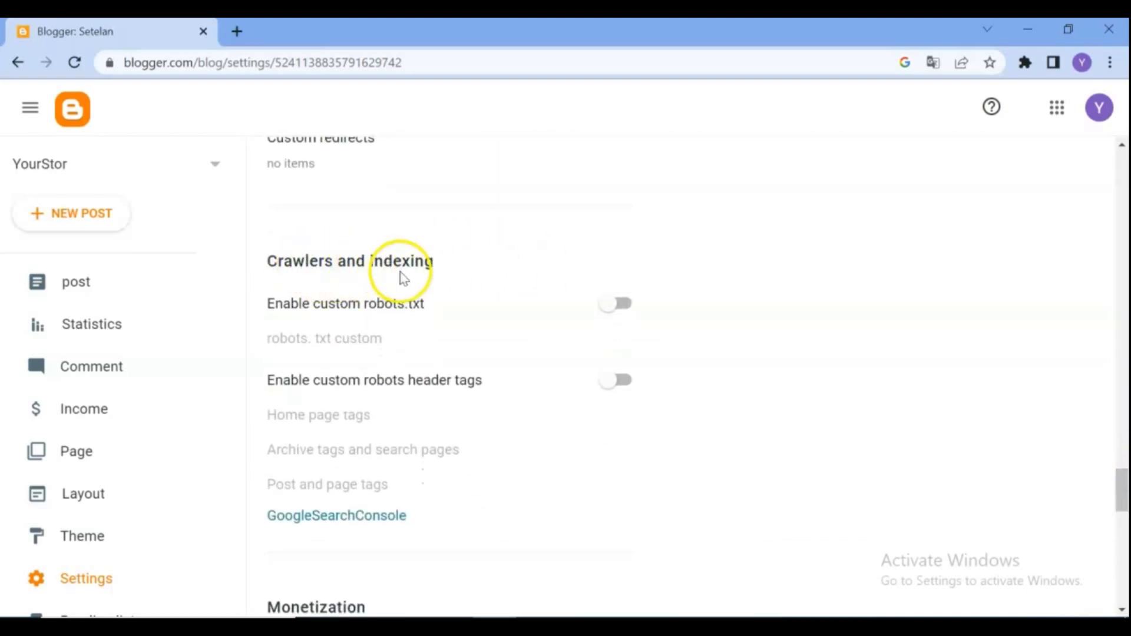
left_click(612, 311)
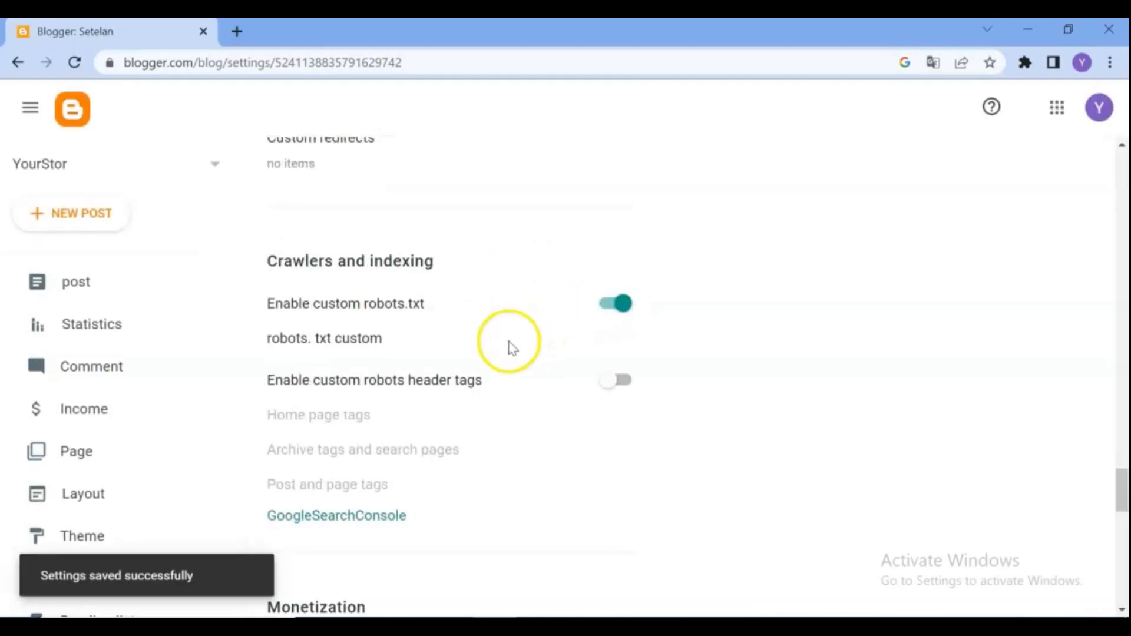
left_click(622, 384)
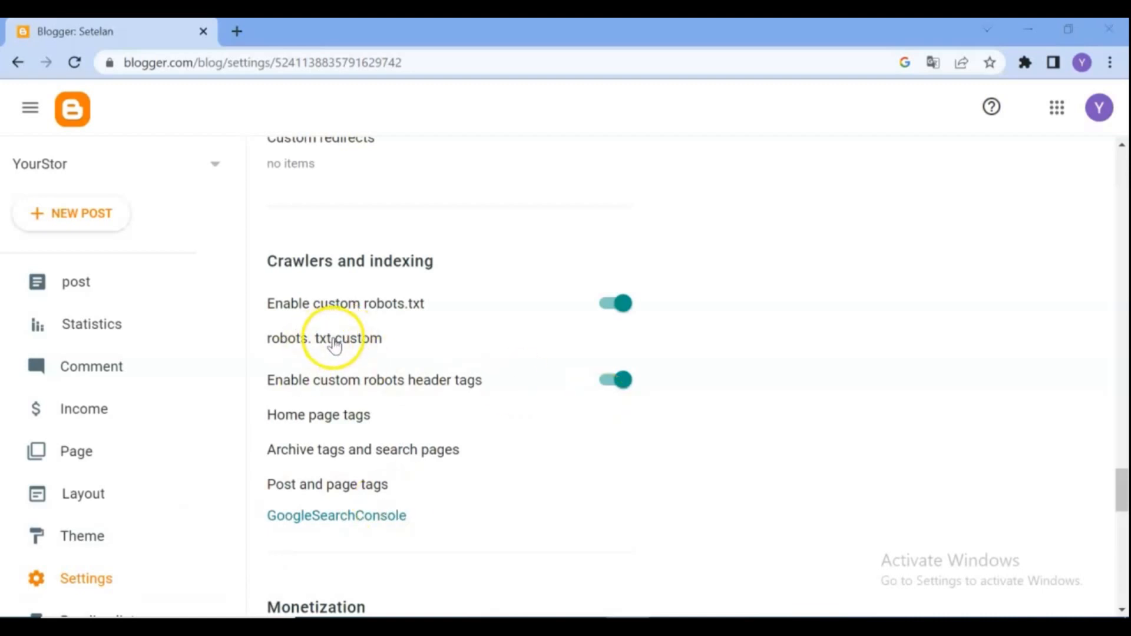
Copy the sample robots.txt rules, from the first User-agent line through the Sitemap line, from the draft blog post into the custom robots.txt setting
left_click(335, 347)
left_click(459, 338)
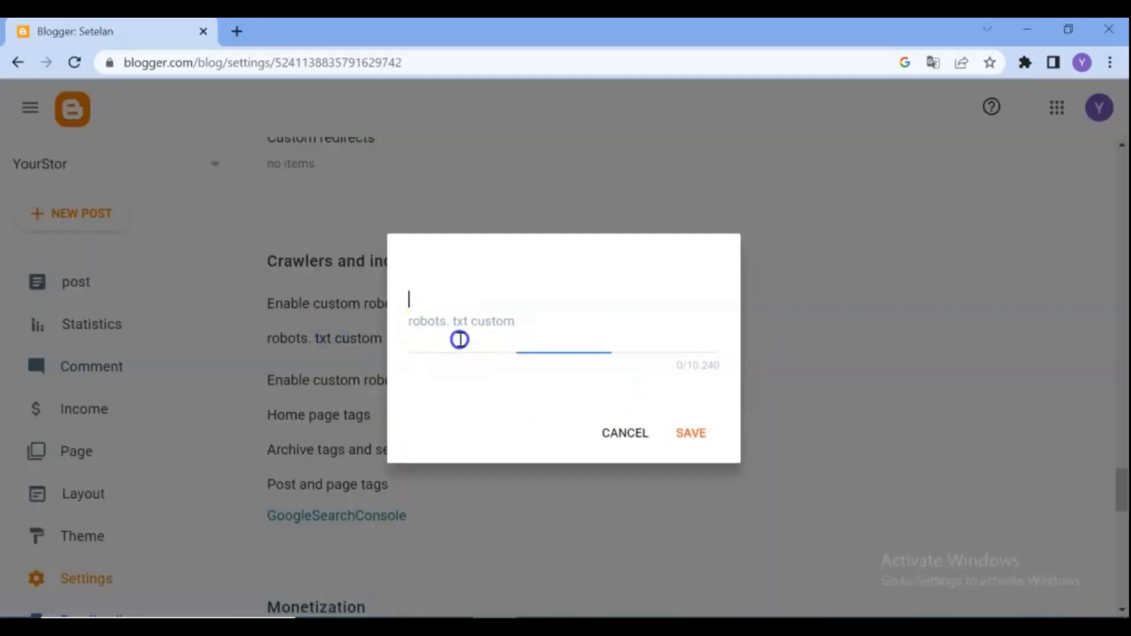
mouse_move(582, 616)
left_click(595, 560)
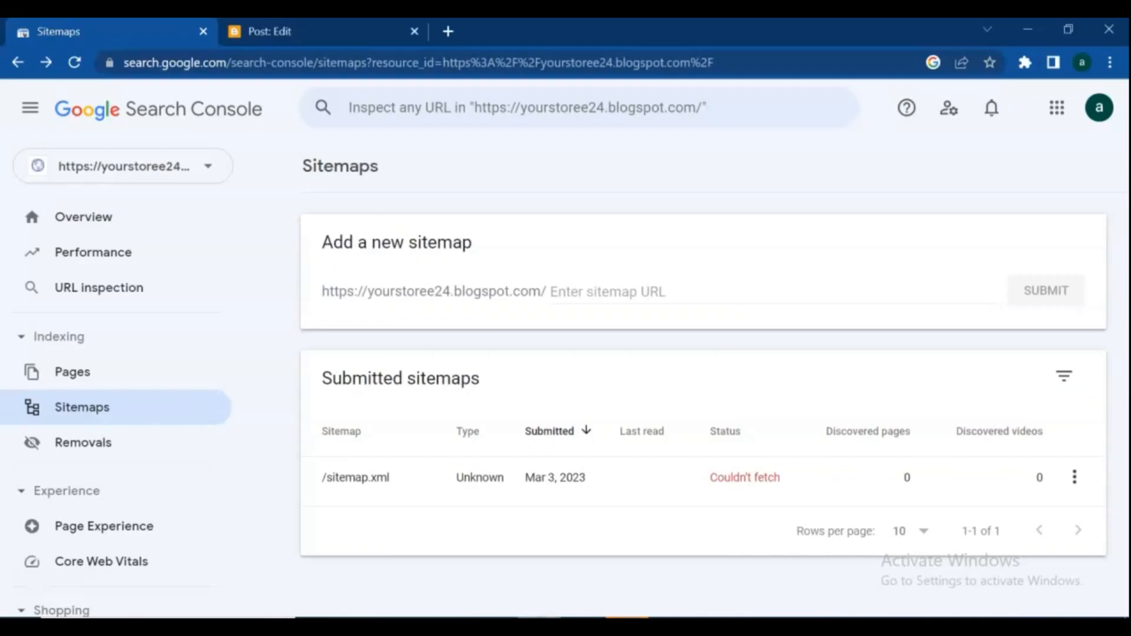
left_click(294, 27)
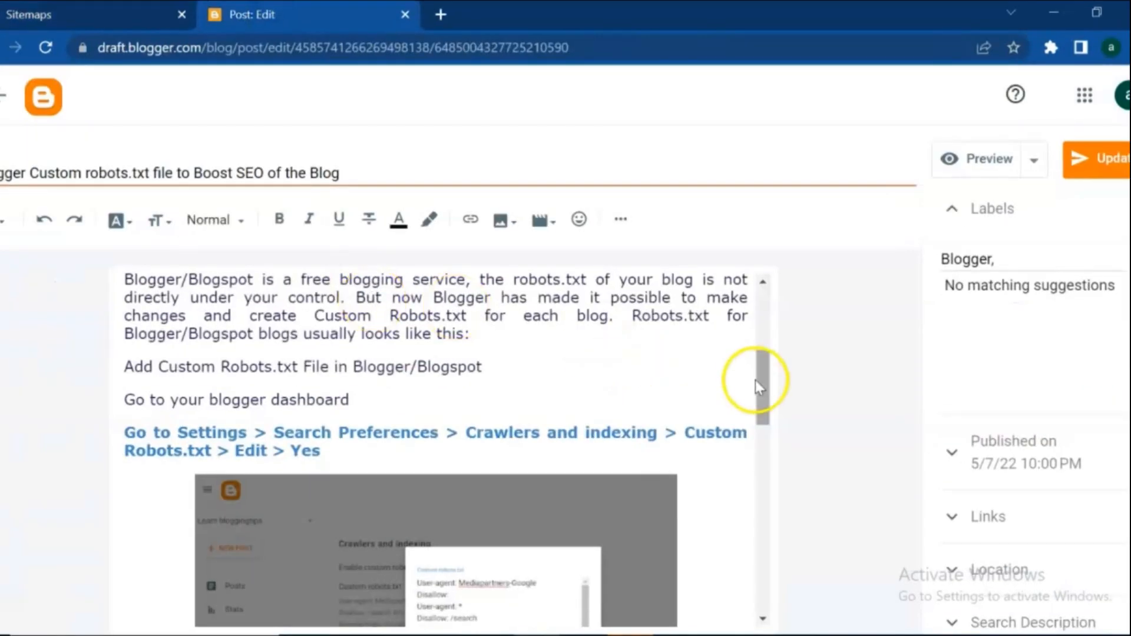
left_click_drag(766, 388, 800, 493)
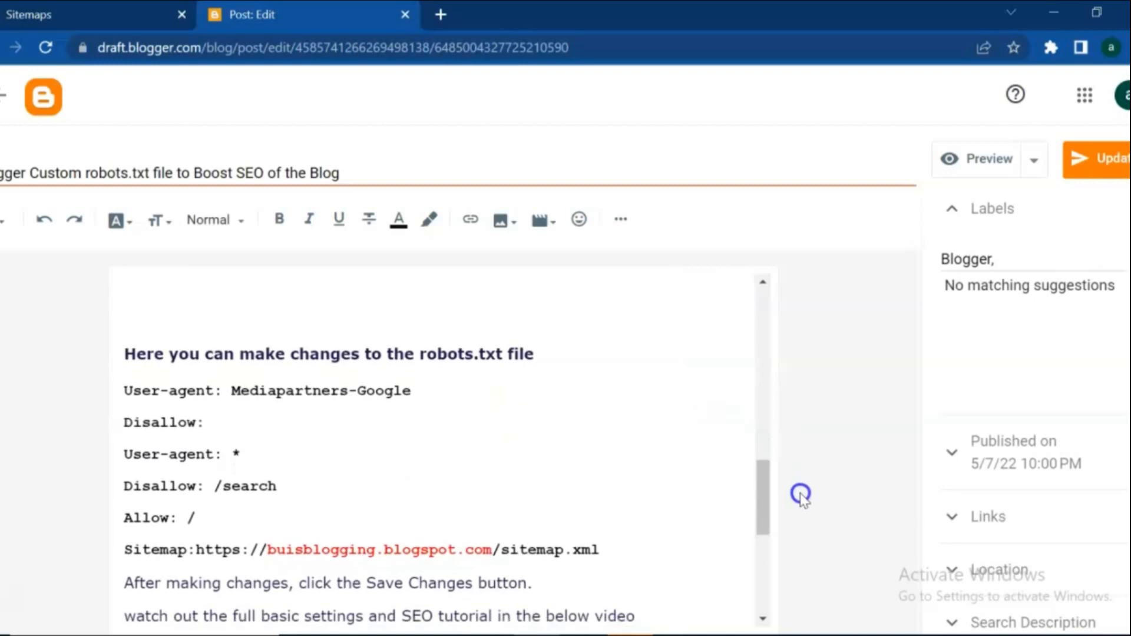
left_click_drag(126, 389, 585, 534)
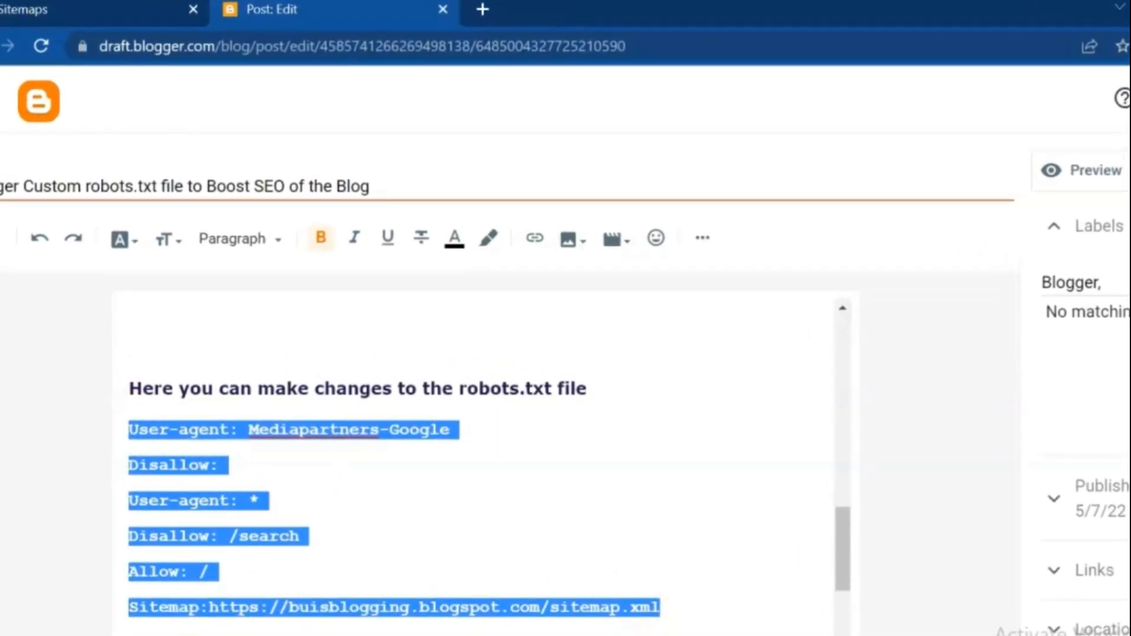
left_click(541, 595)
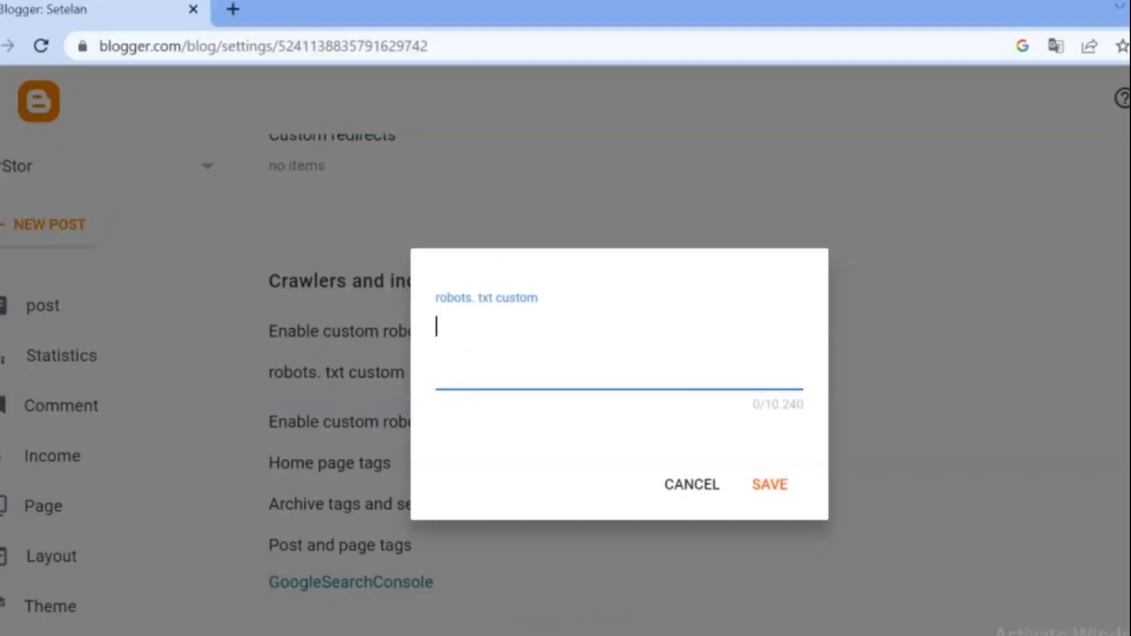
key("ctrl+v")
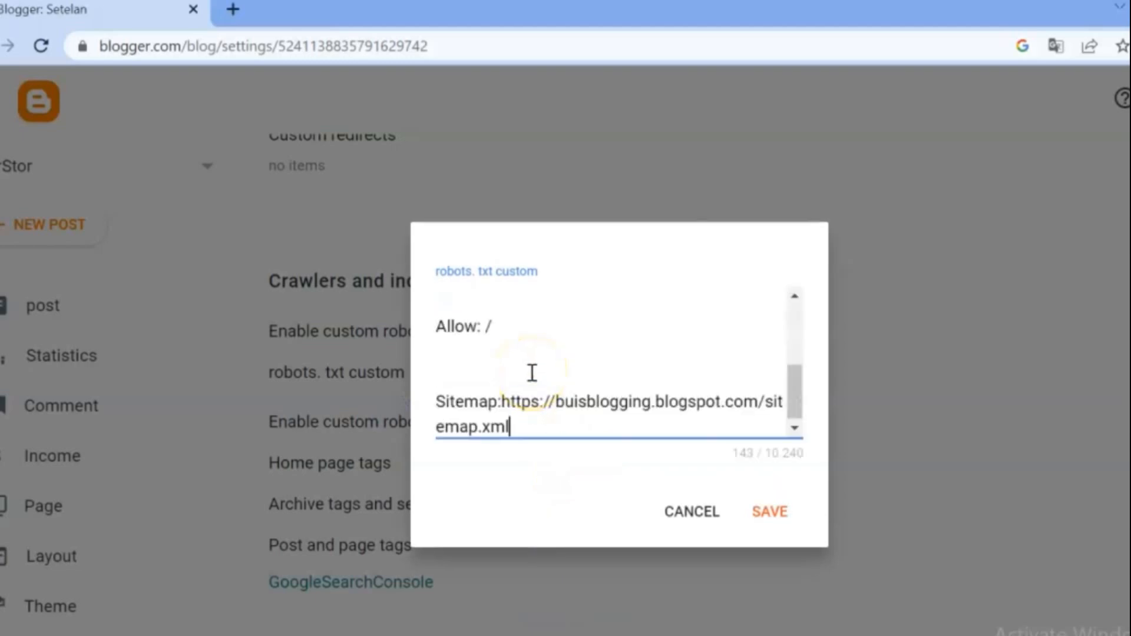
left_click_drag(802, 404, 770, 449)
left_click(505, 397)
left_click_drag(519, 396, 757, 411)
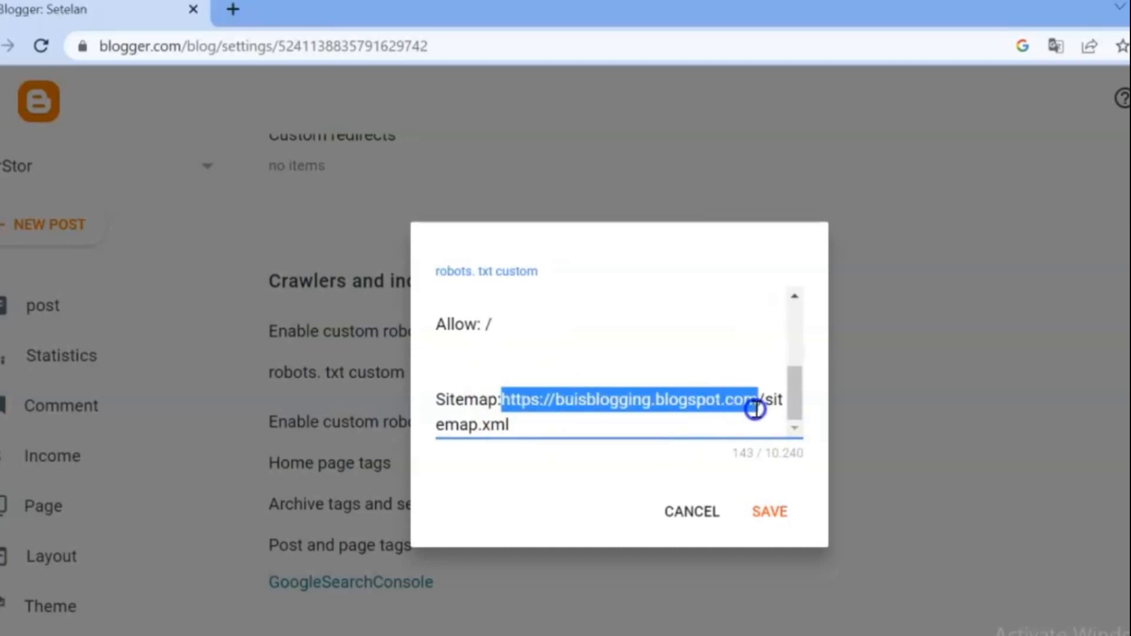
key("BackSpace")
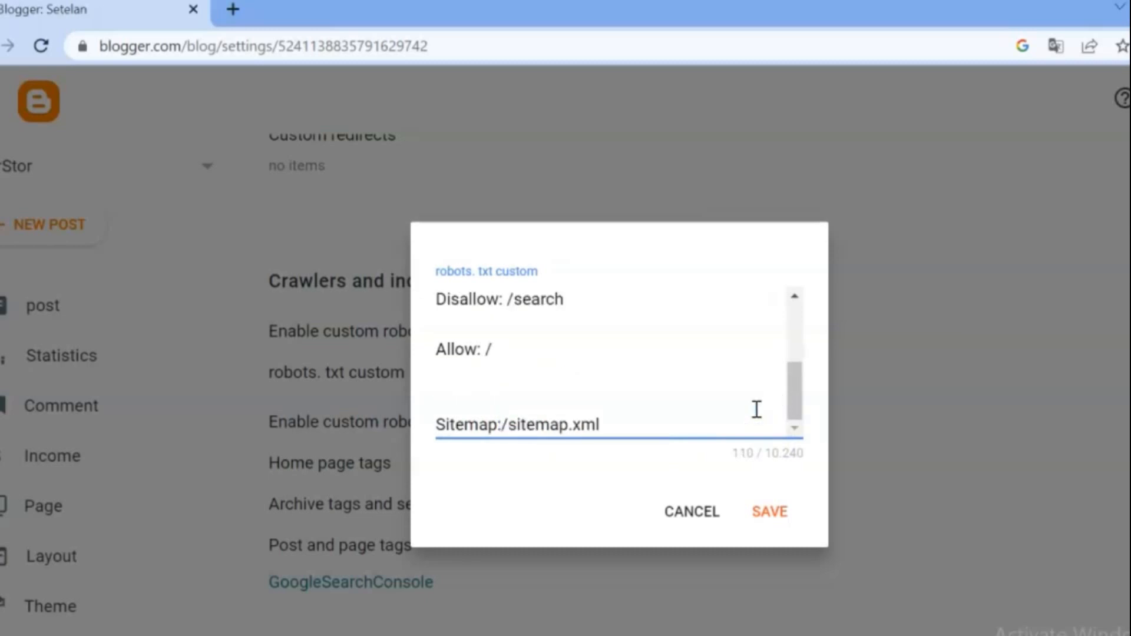
left_click(571, 355)
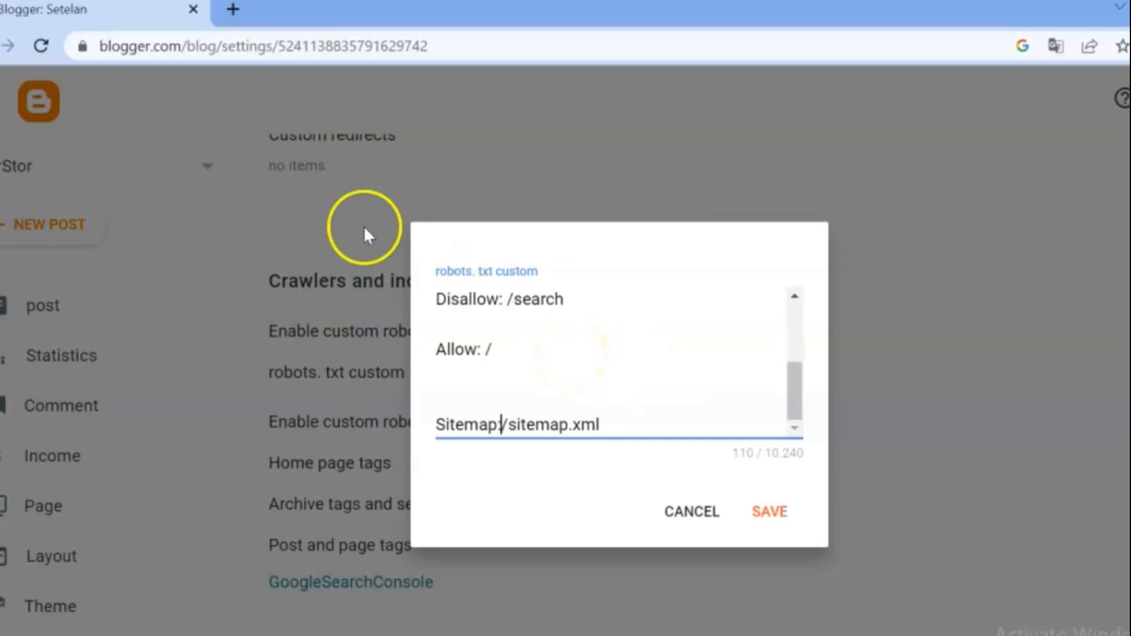
left_click(683, 519)
left_click(368, 372)
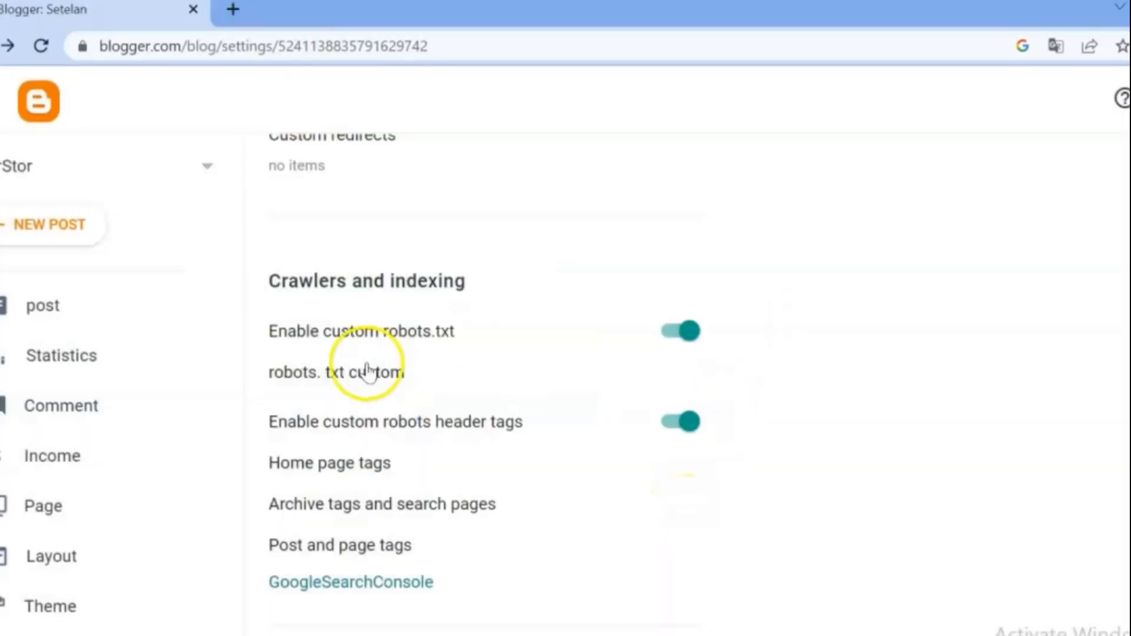
View the live YourStor blog and copy its address, yourstoree24.blogspot.com
left_click_drag(236, 221, 202, 396)
left_click(82, 557)
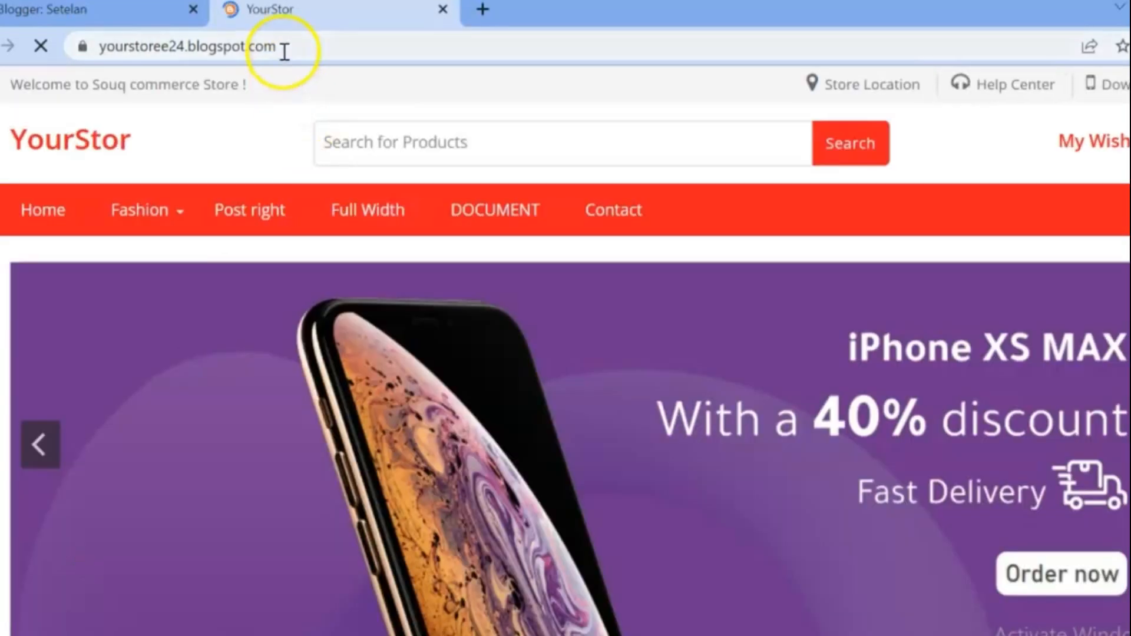
left_click(285, 53)
right_click(283, 52)
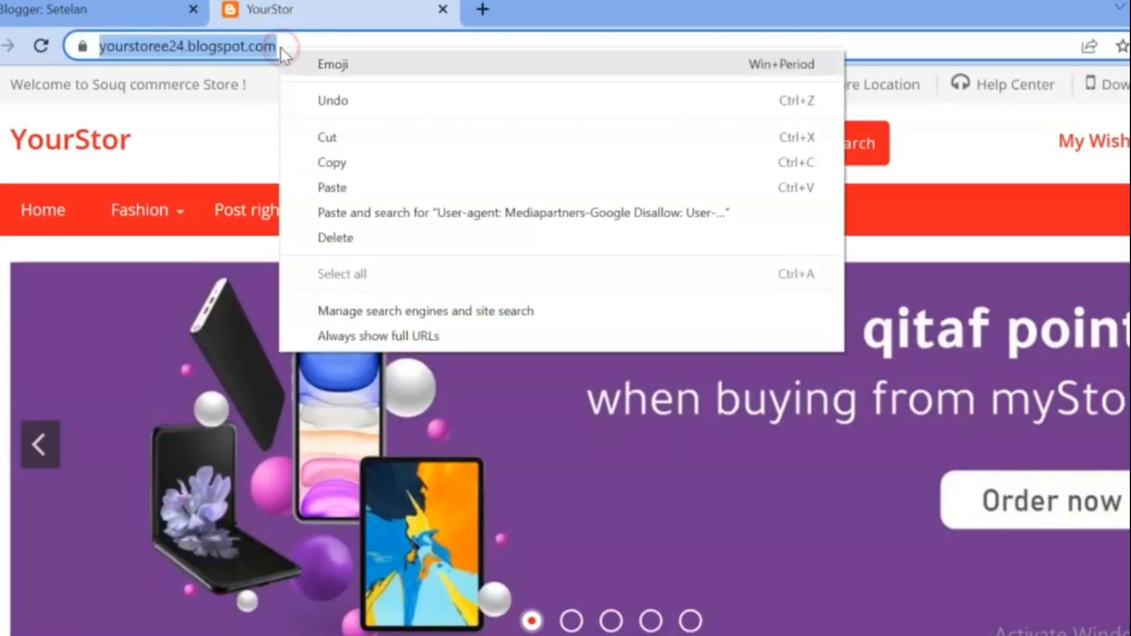
left_click(324, 160)
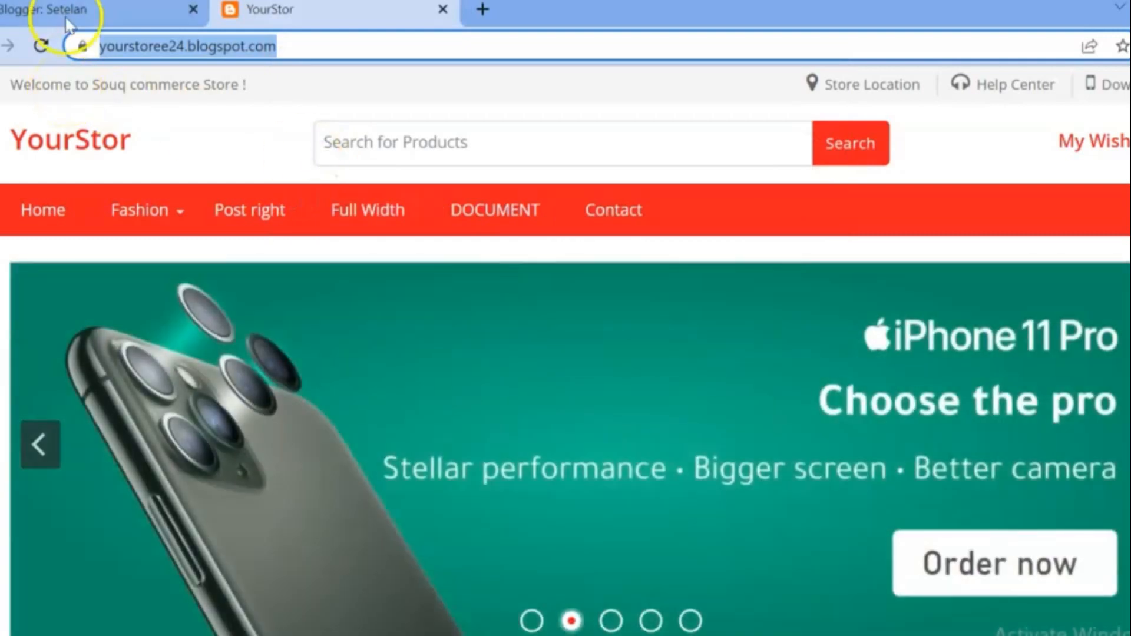
left_click(68, 10)
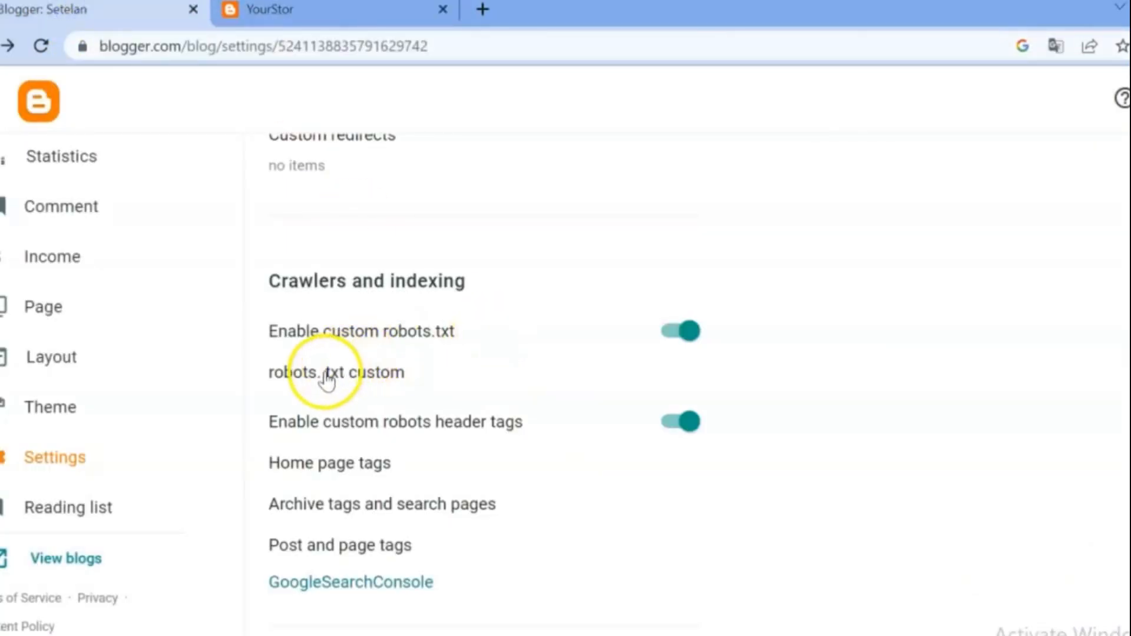
left_click(323, 378)
left_click(452, 386)
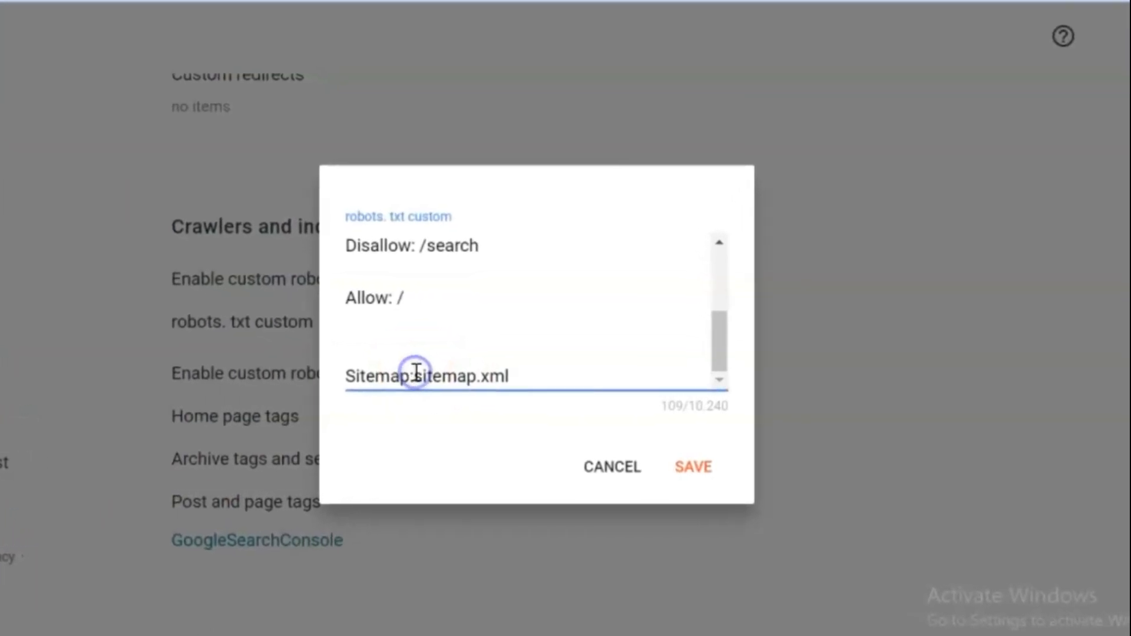
key("ctrl+v")
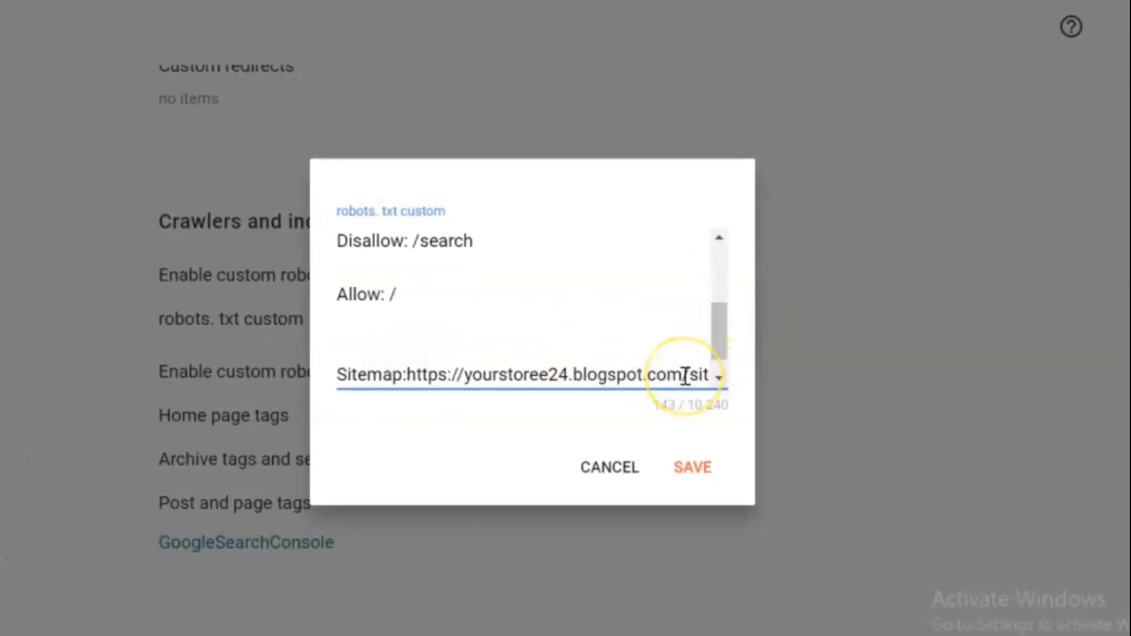
left_click(695, 470)
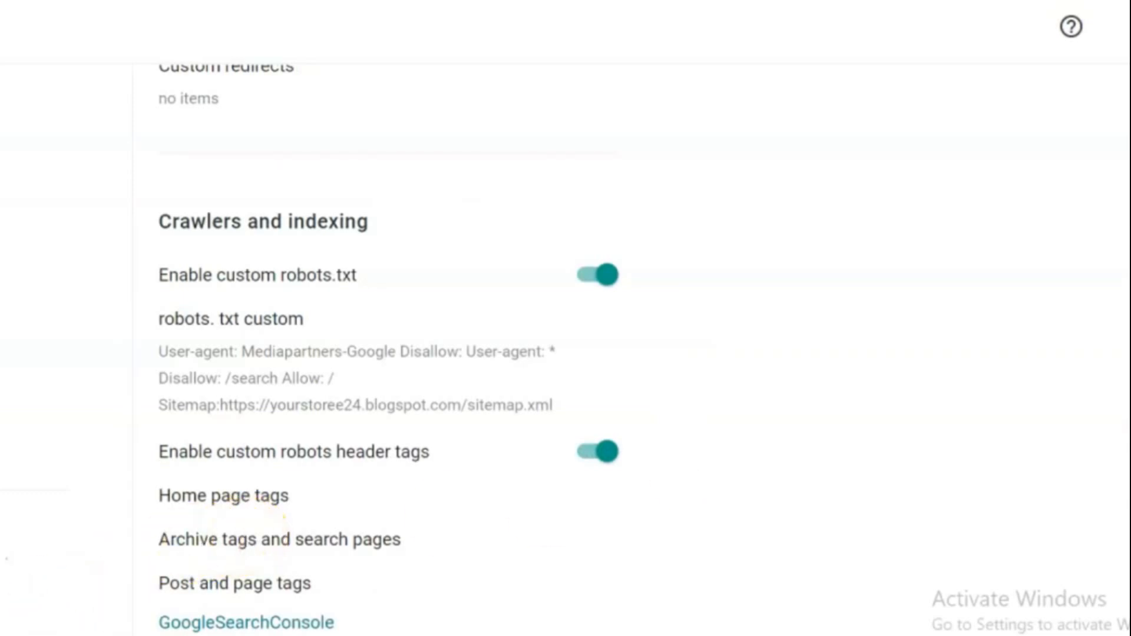
Enable the all and noodp custom robots tags for posts and pages and save them
scroll(388, 347, "down", 3)
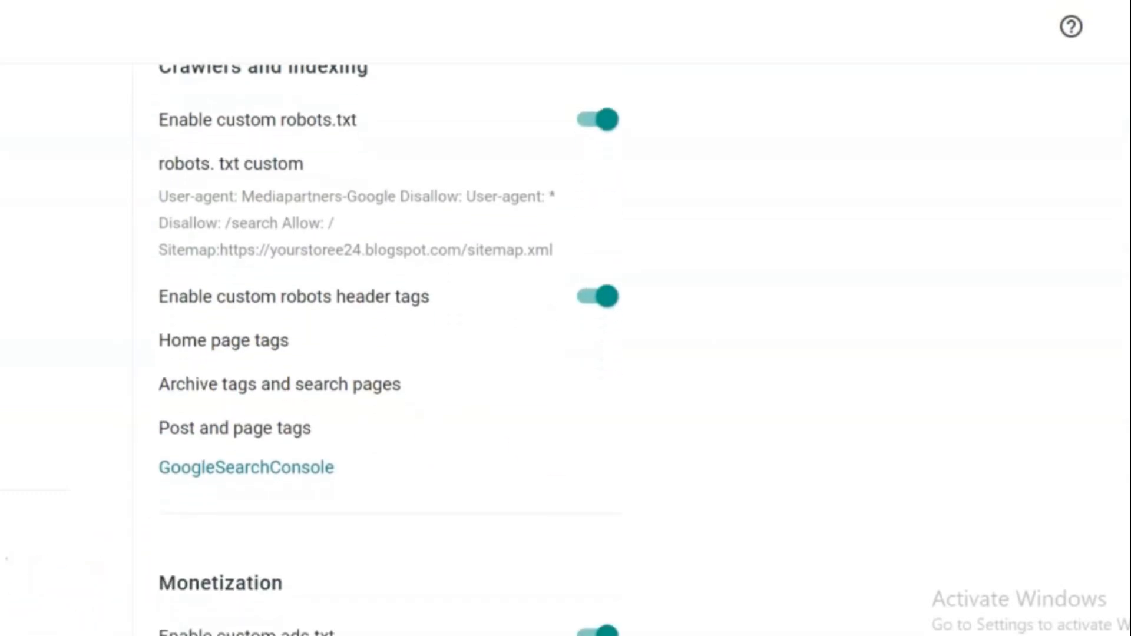
left_click(222, 429)
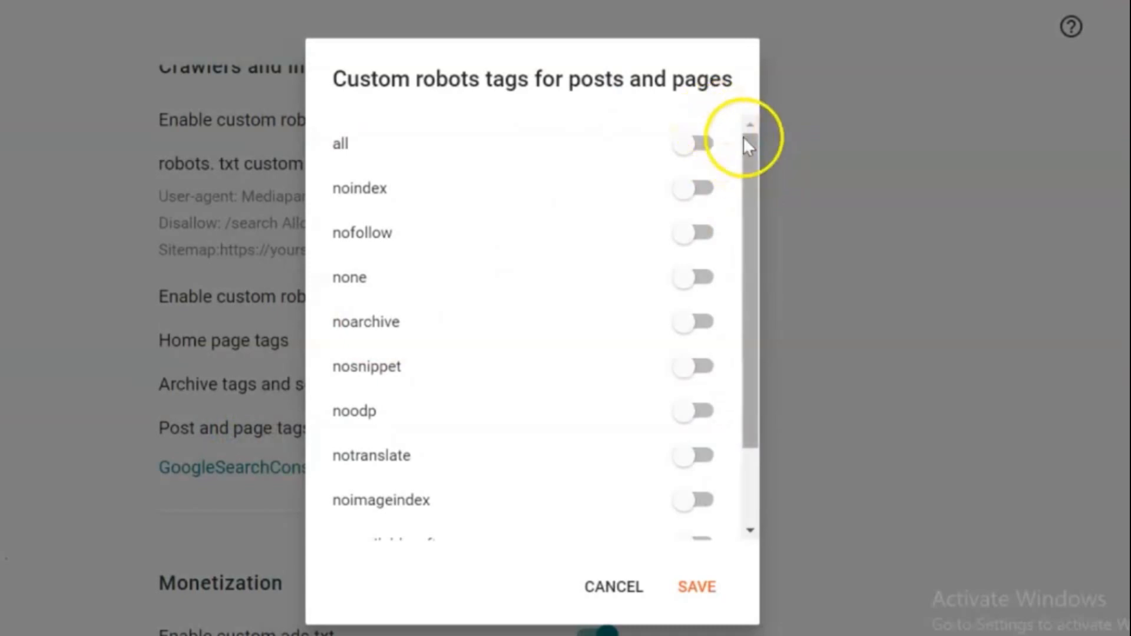
left_click(754, 155)
left_click_drag(755, 154, 757, 117)
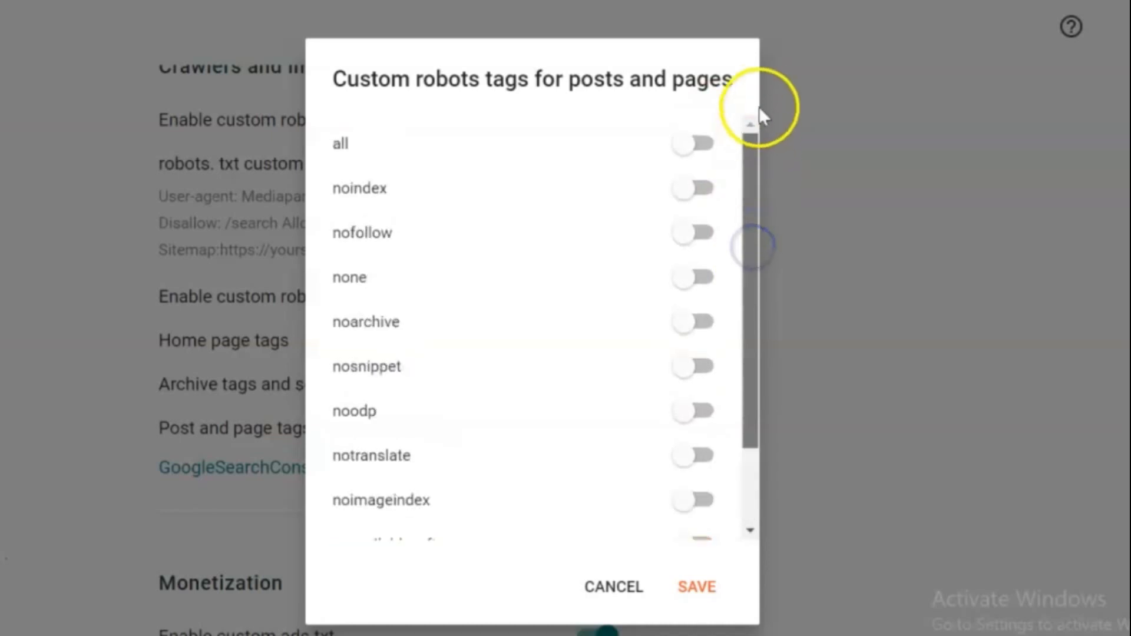
left_click(702, 144)
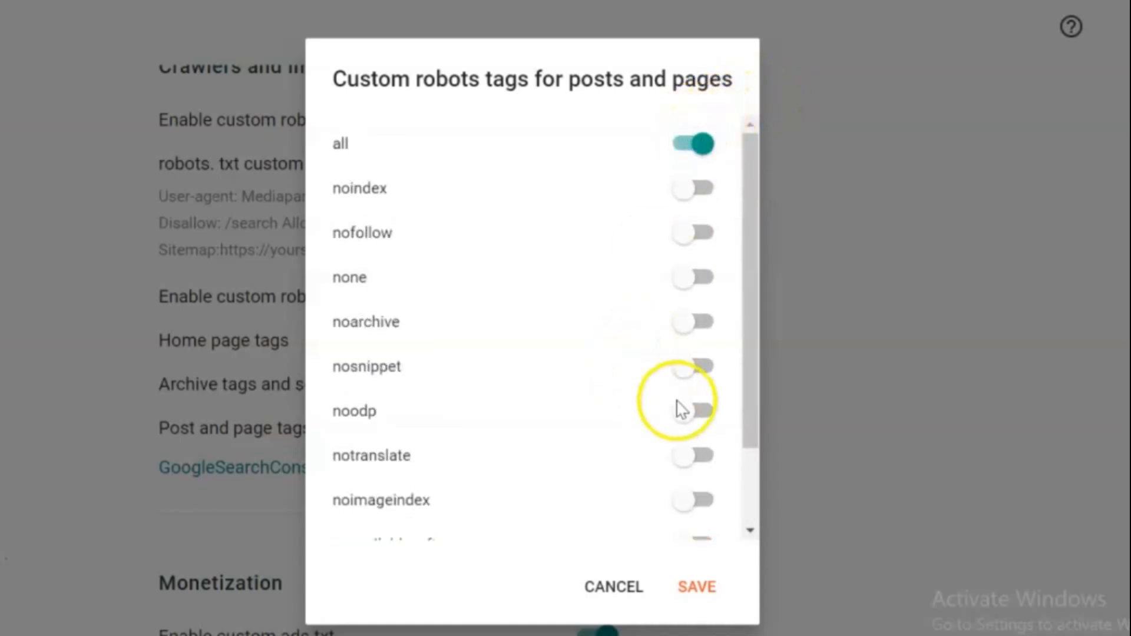
left_click(703, 412)
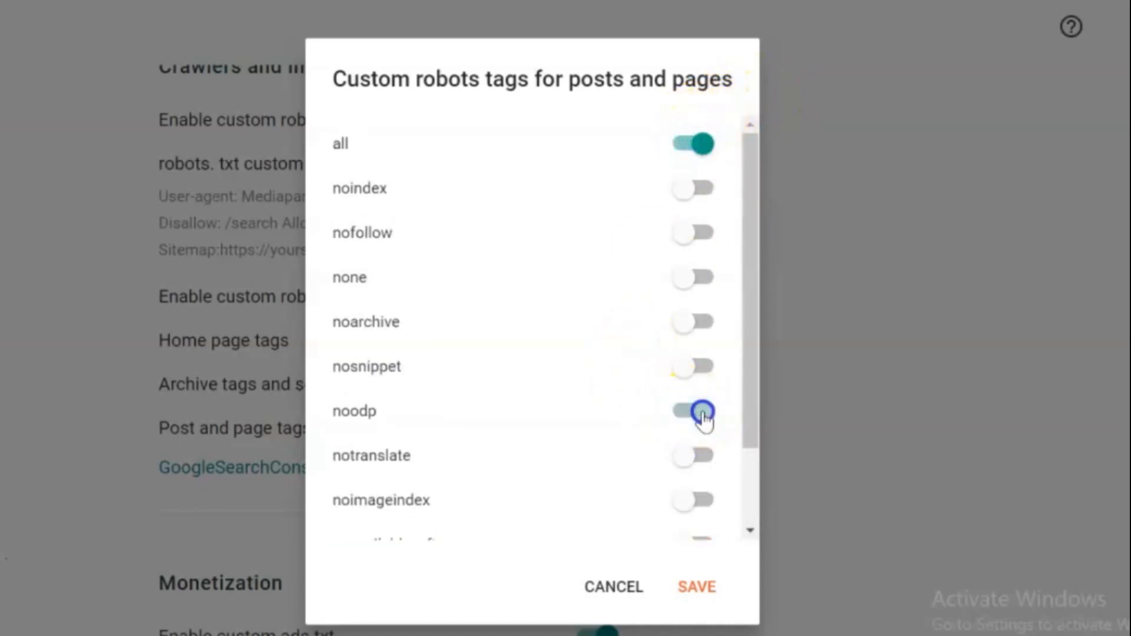
left_click(693, 595)
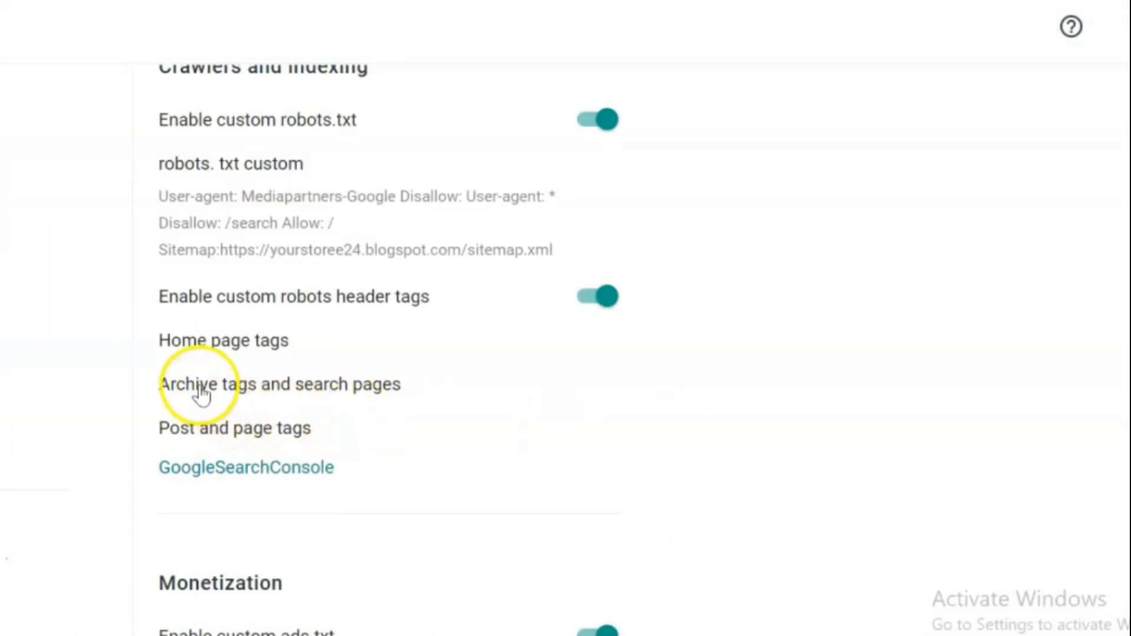
Enable the noindex and noodp custom robots tags for search and archive pages and save them
left_click(294, 392)
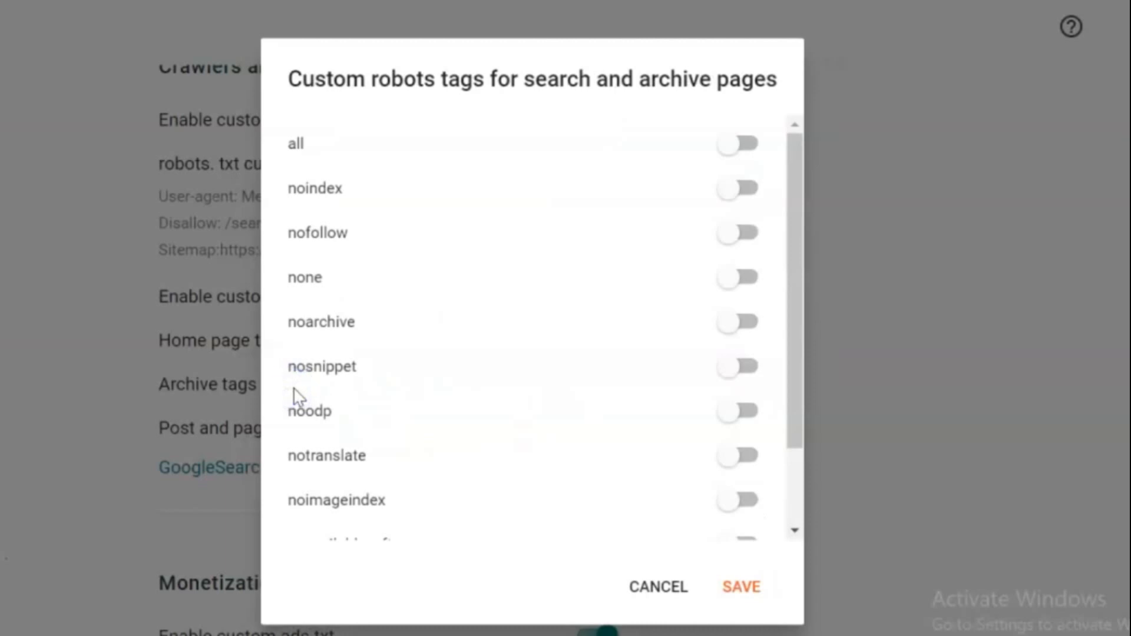
left_click(753, 190)
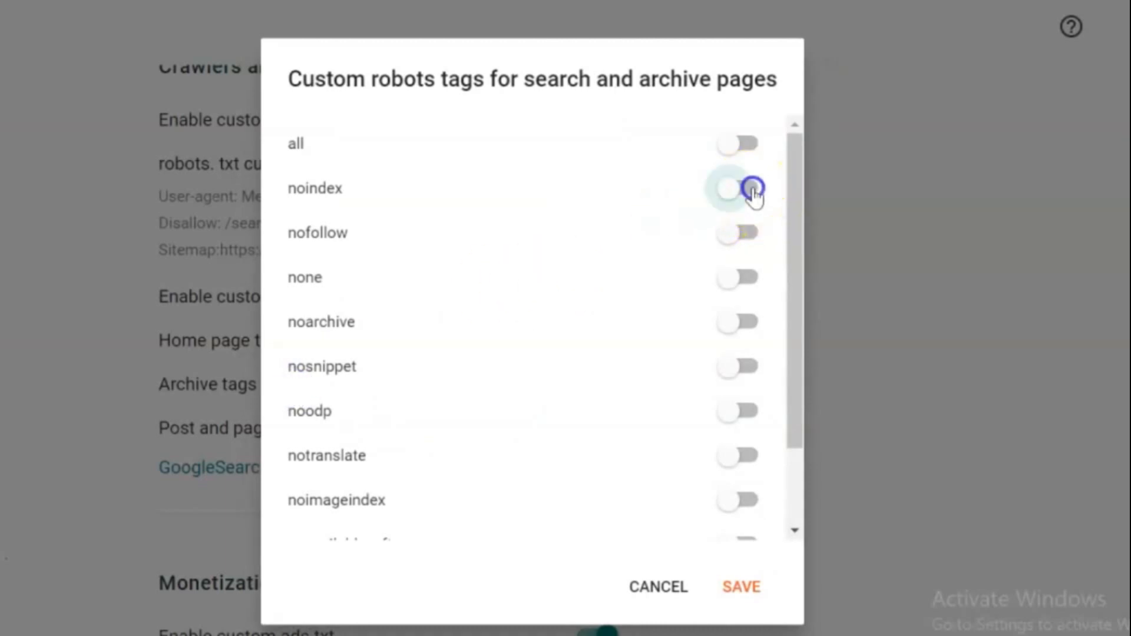
left_click(739, 410)
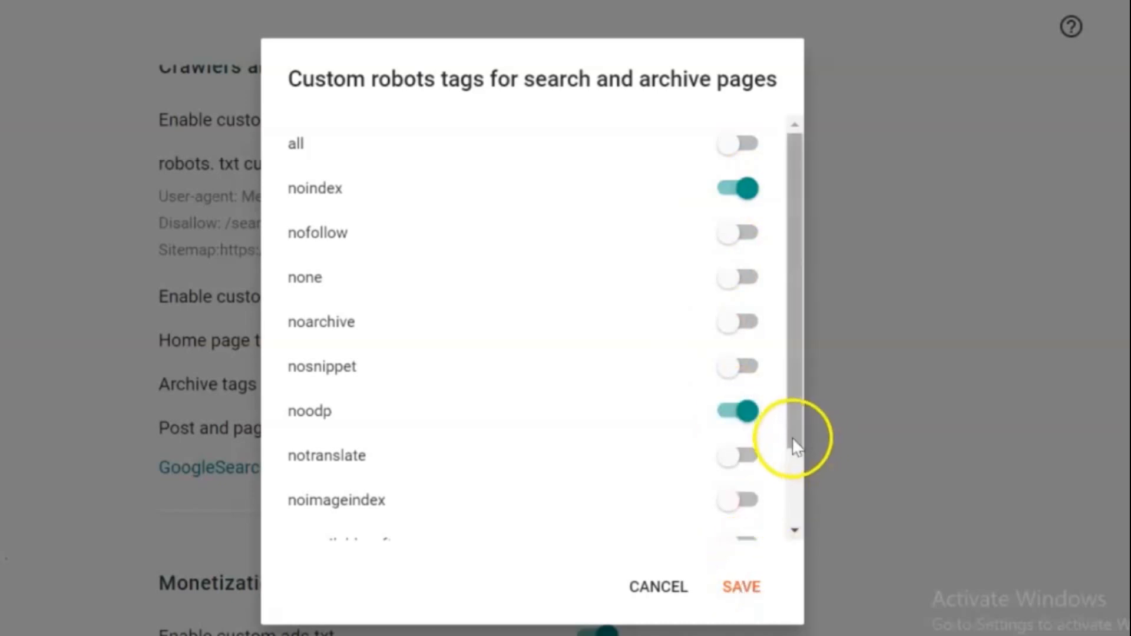
left_click_drag(790, 435, 777, 527)
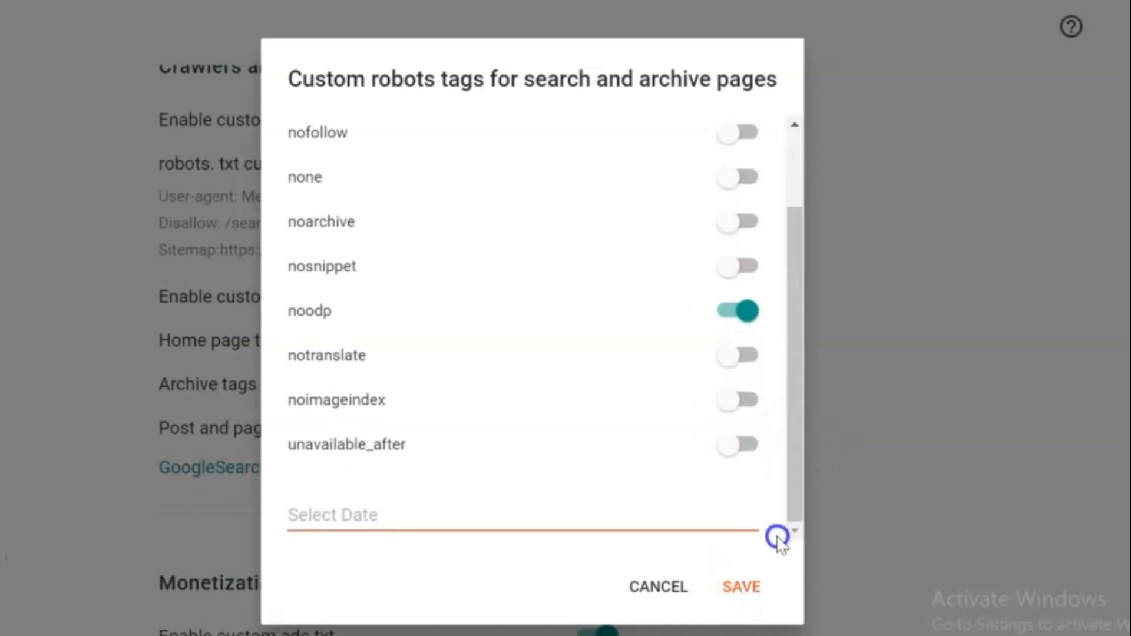
left_click(731, 588)
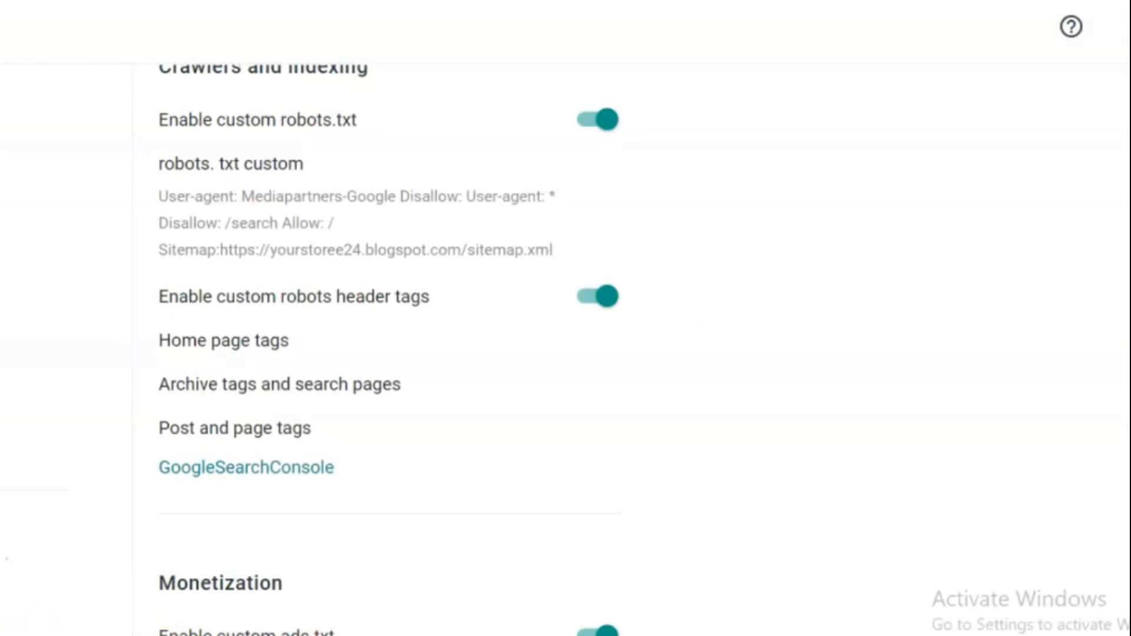
Review the basic, privacy and publishing settings, and open the blog address for editing and save it as yourstoree24
scroll(377, 347, "up", 15)
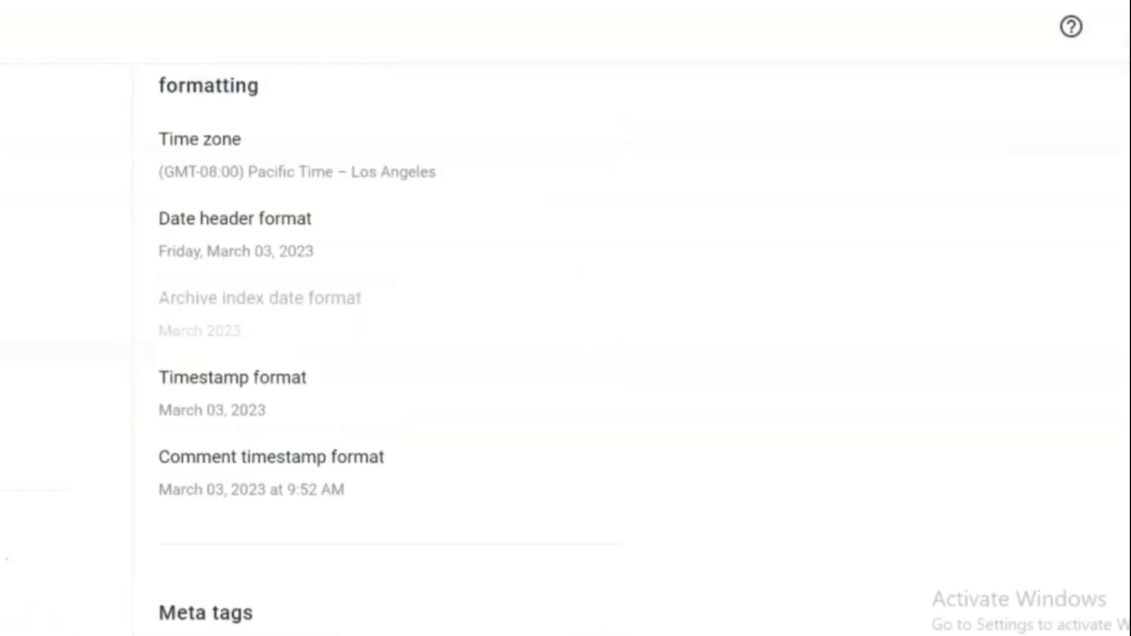
scroll(378, 348, "up", 12)
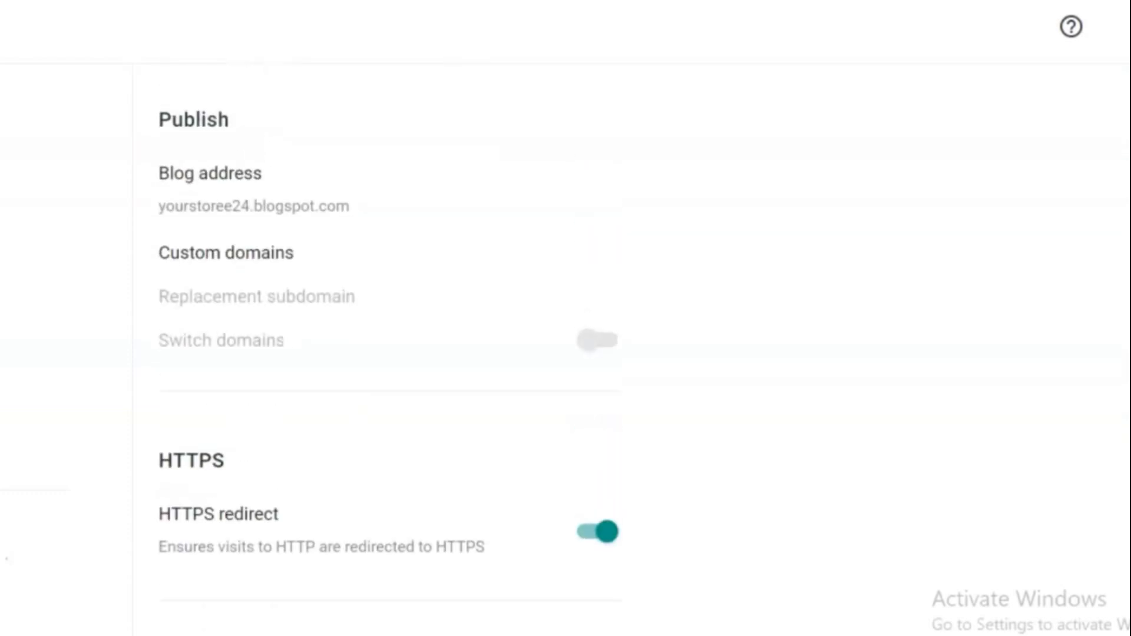
scroll(377, 347, "up", 1)
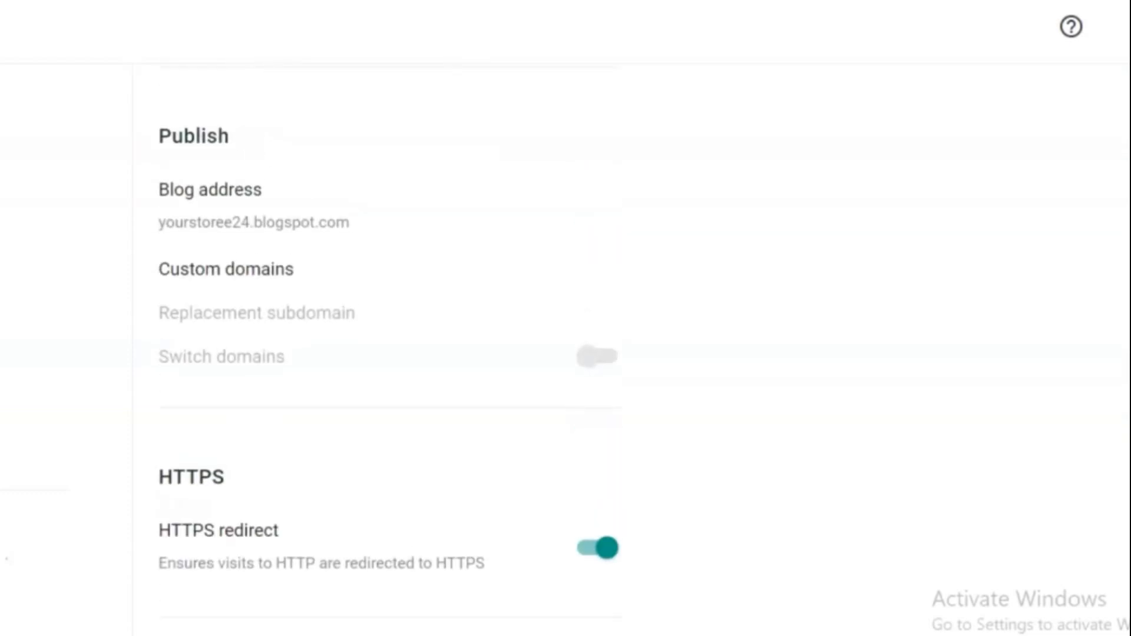
scroll(377, 348, "up", 10)
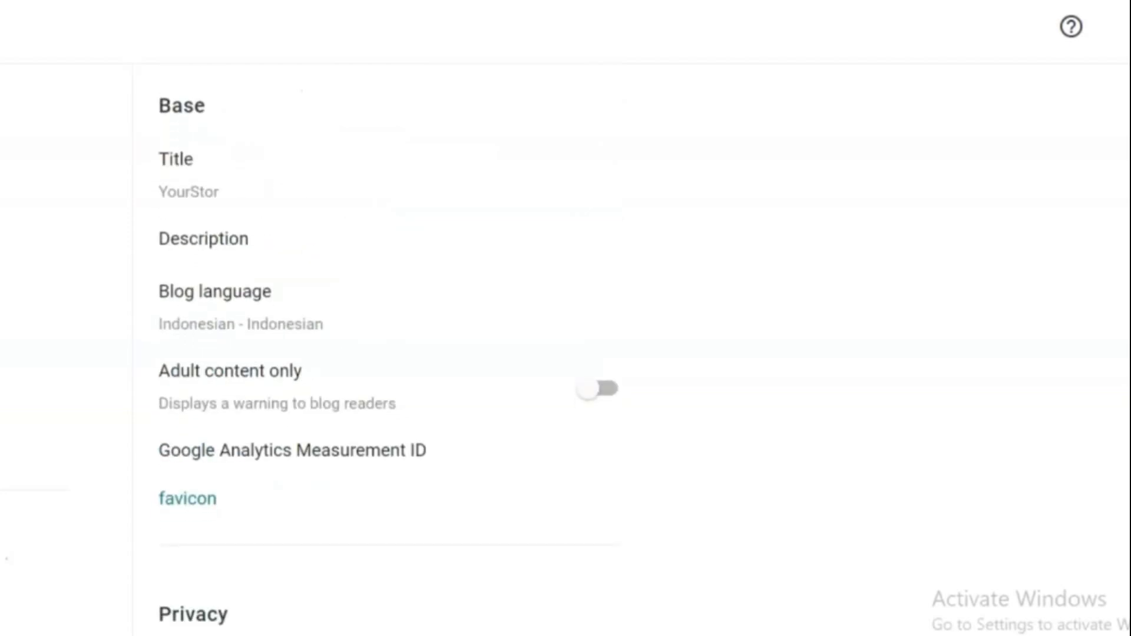
scroll(377, 348, "up", 1)
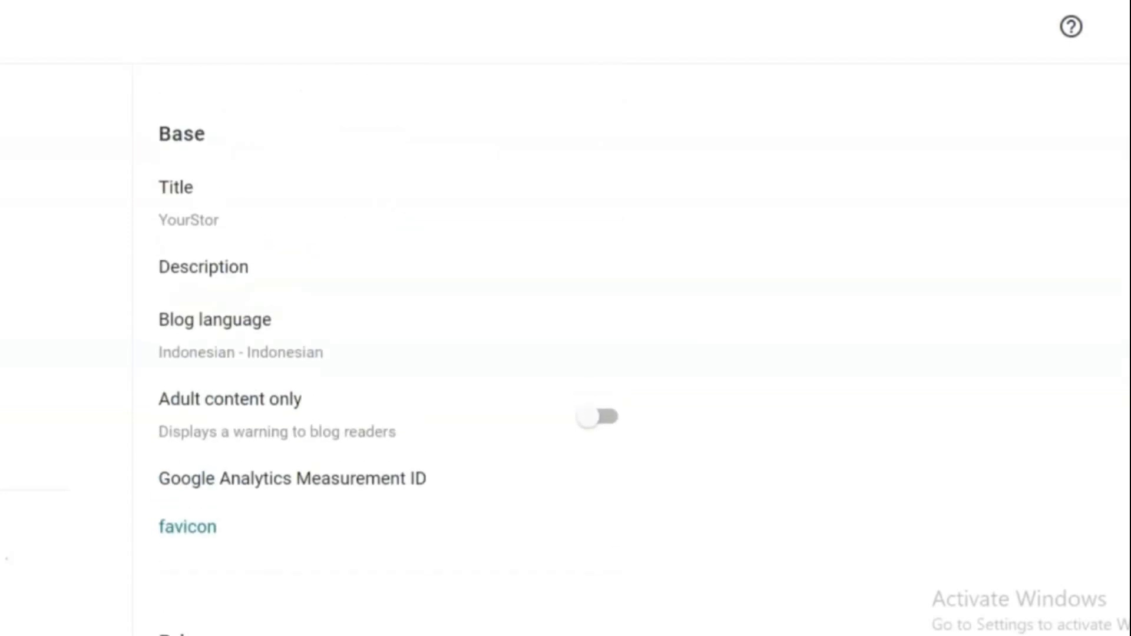
scroll(377, 347, "down", 7)
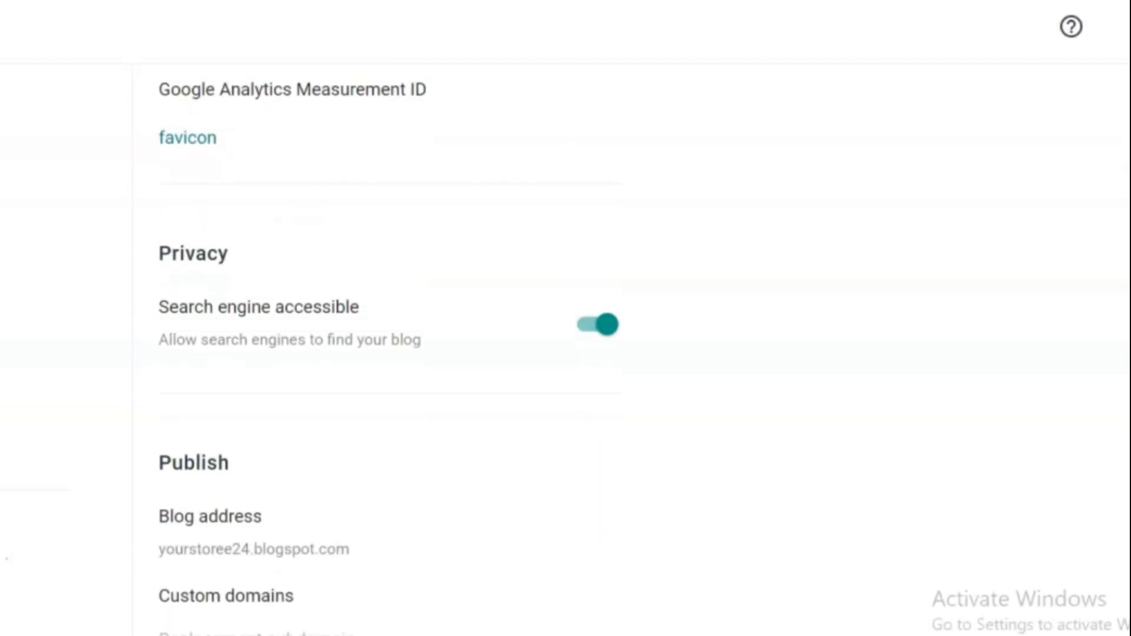
scroll(377, 347, "down", 2)
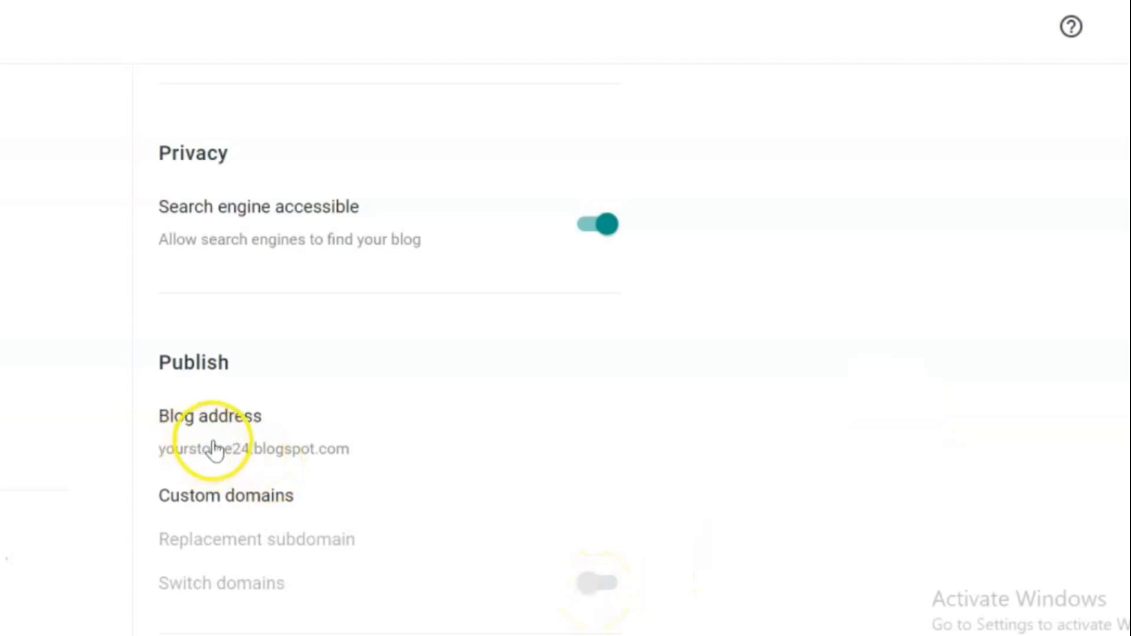
left_click(239, 448)
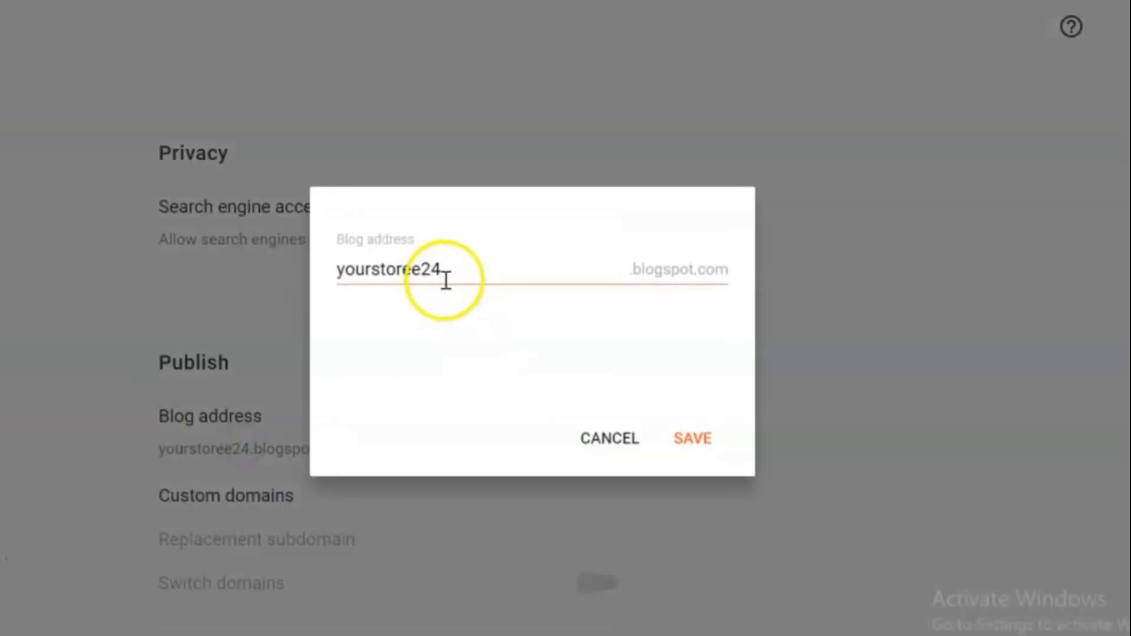
left_click(693, 446)
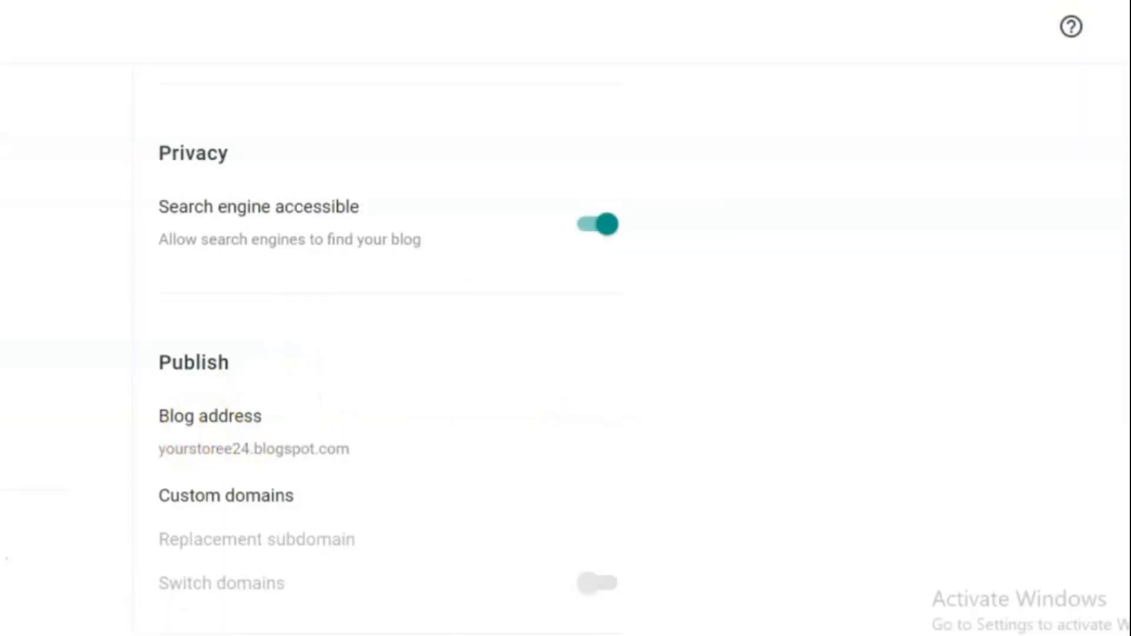
Look through the remaining blog settings, from HTTPS and permissions through comments, formatting, indexing and monetization to the feed and general options
scroll(389, 353, "down", 8)
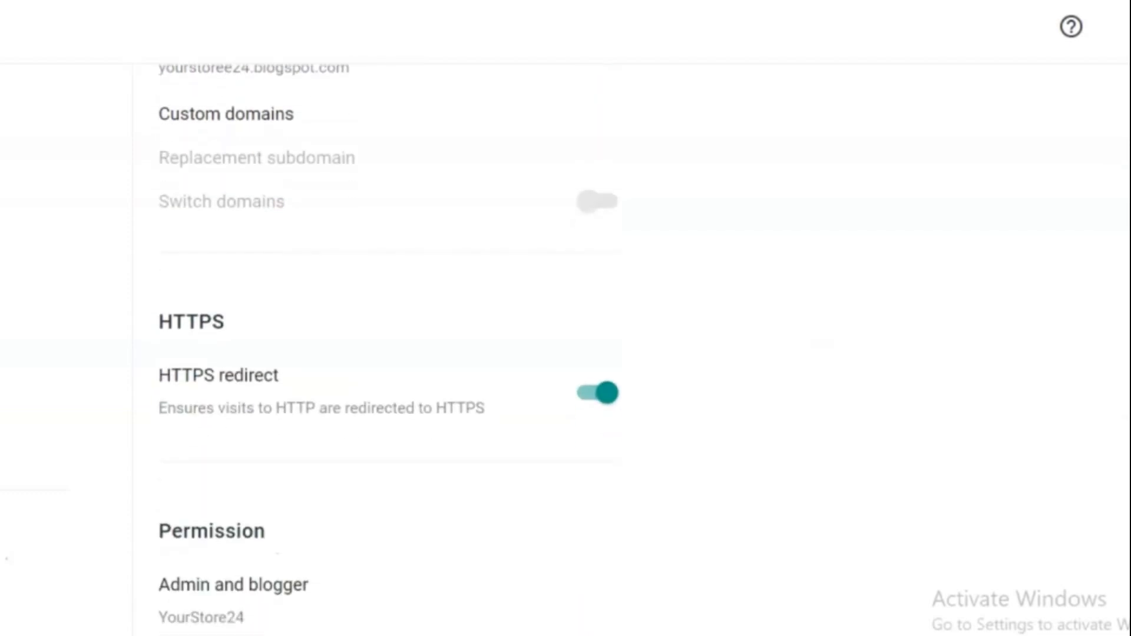
scroll(388, 354, "down", 5)
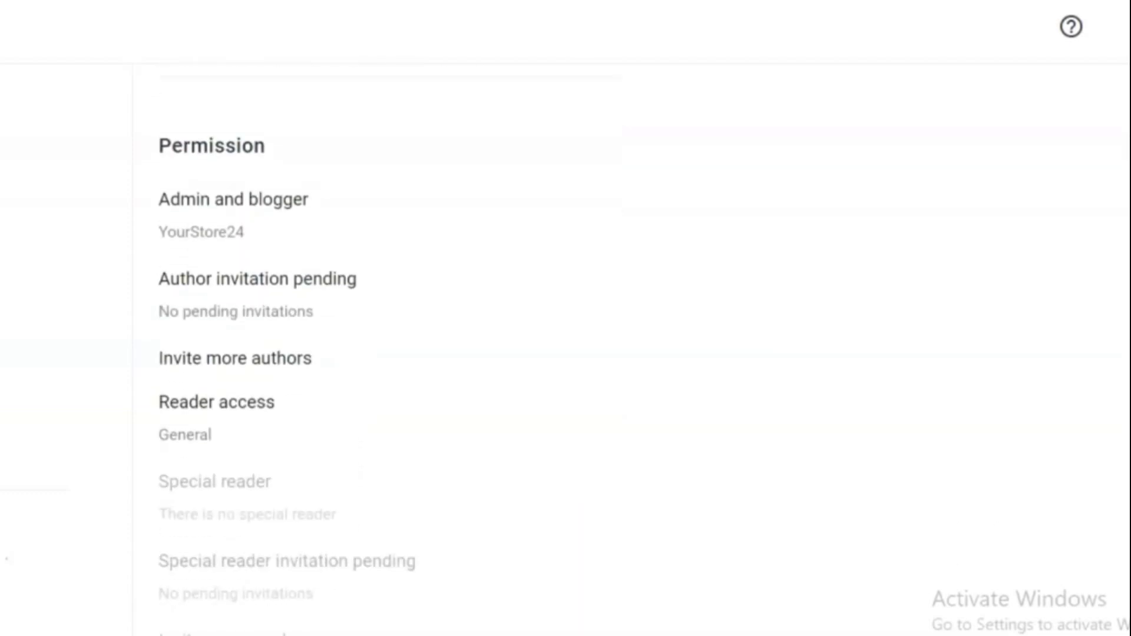
scroll(389, 354, "down", 9)
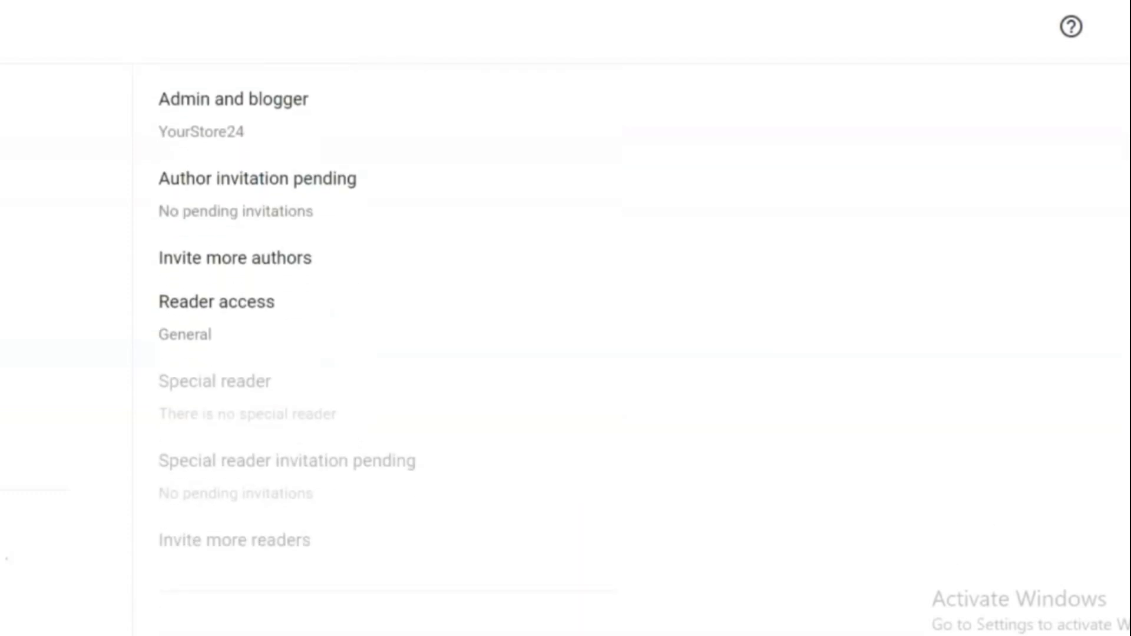
scroll(388, 354, "down", 4)
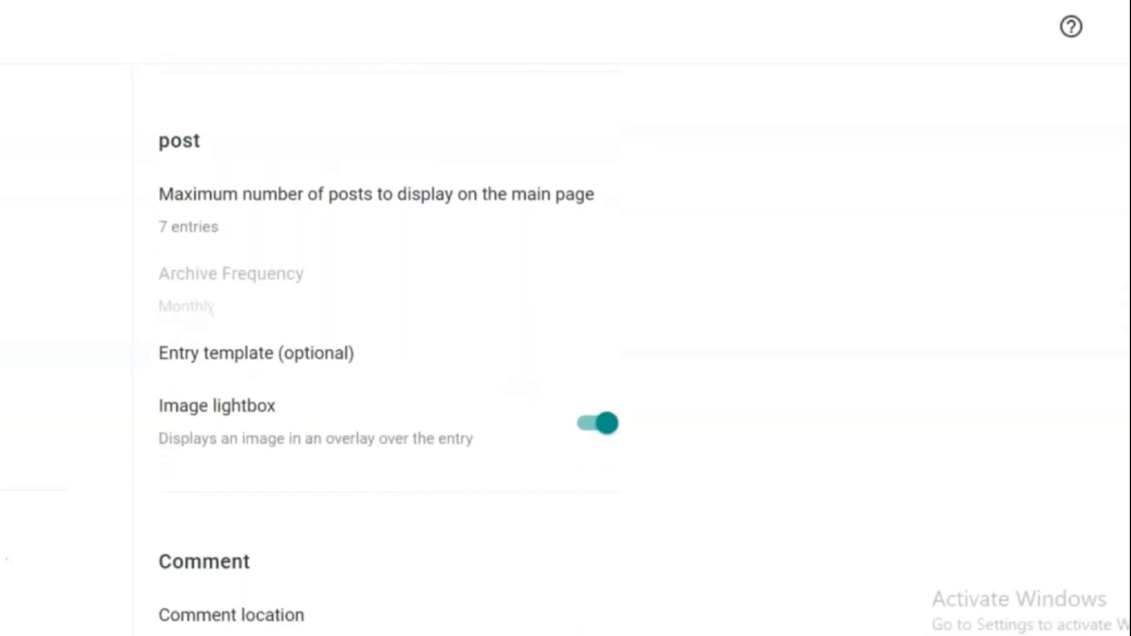
scroll(389, 354, "down", 3)
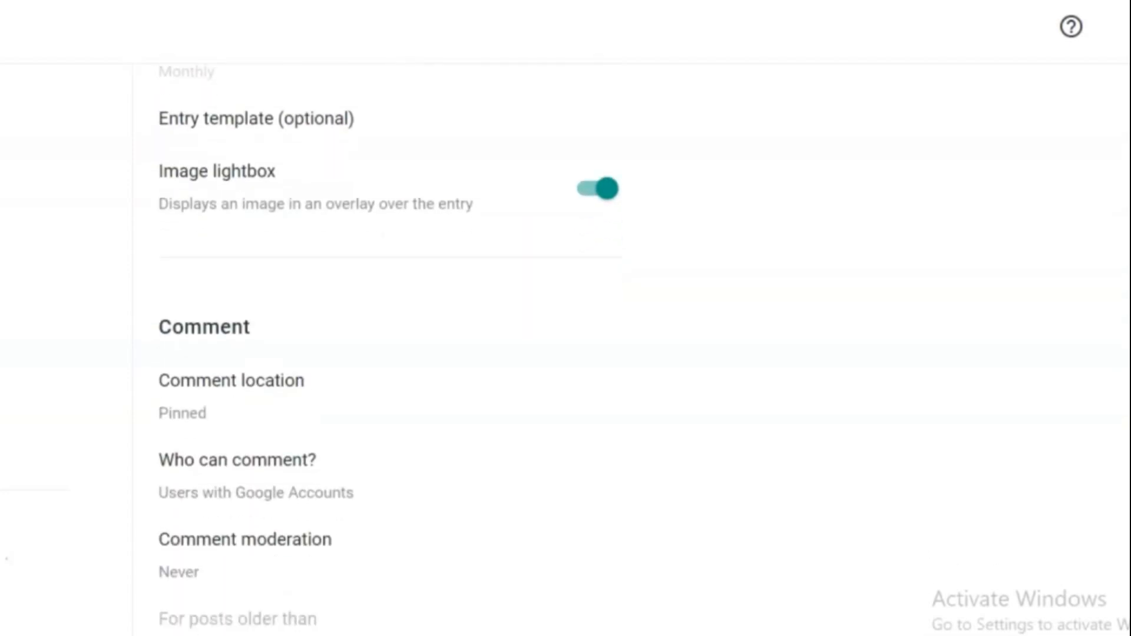
scroll(389, 353, "down", 5)
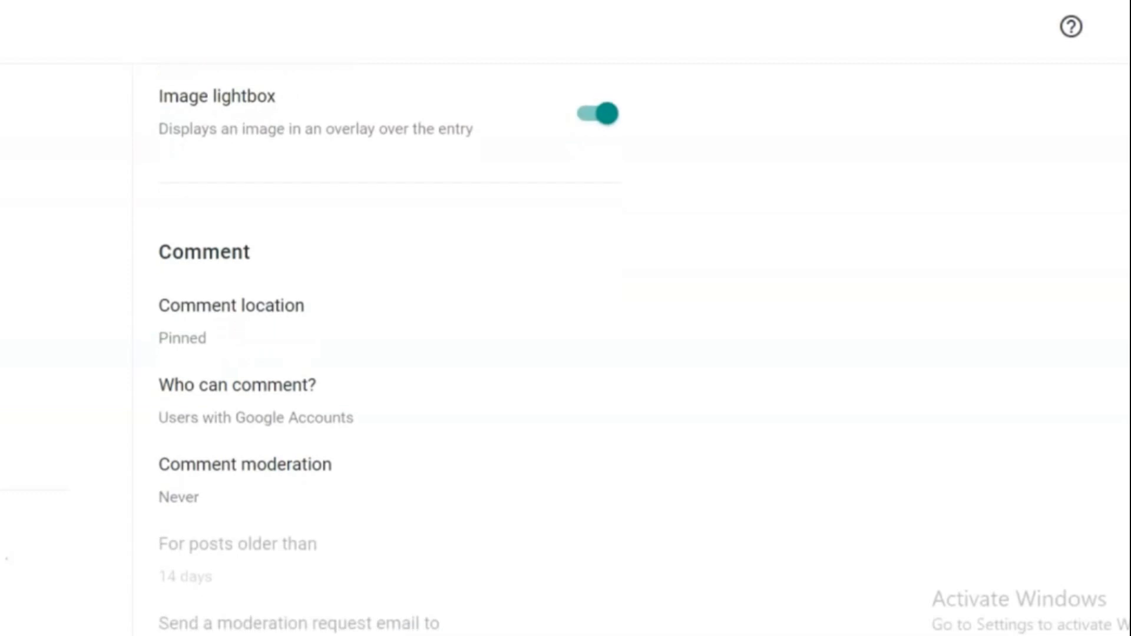
scroll(389, 354, "down", 2)
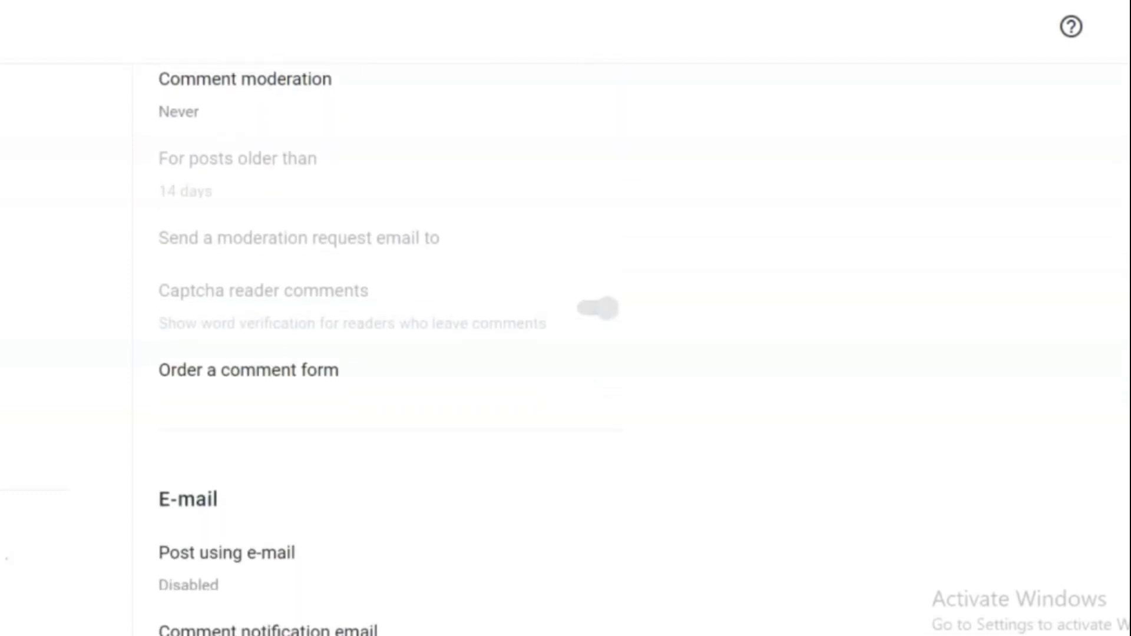
scroll(389, 353, "down", 8)
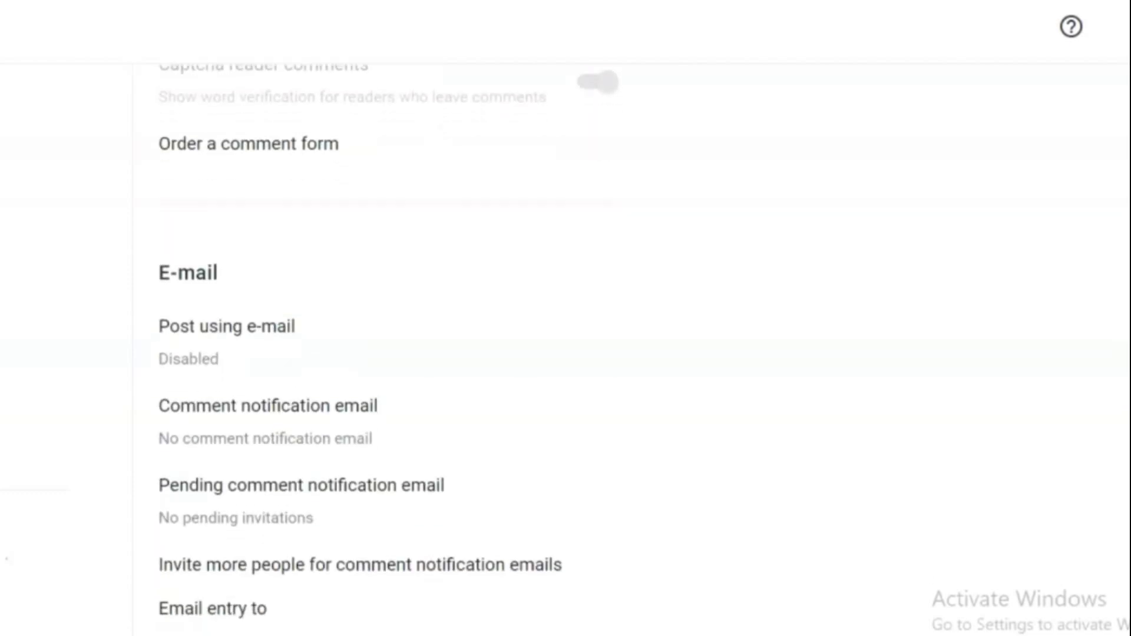
scroll(389, 353, "down", 6)
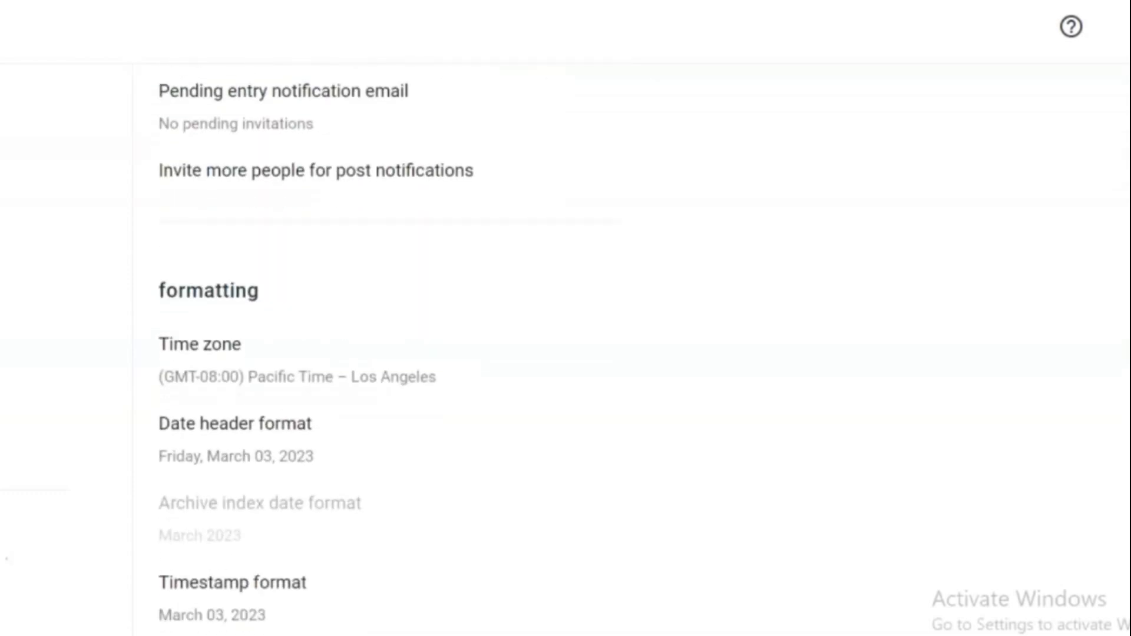
scroll(389, 354, "down", 8)
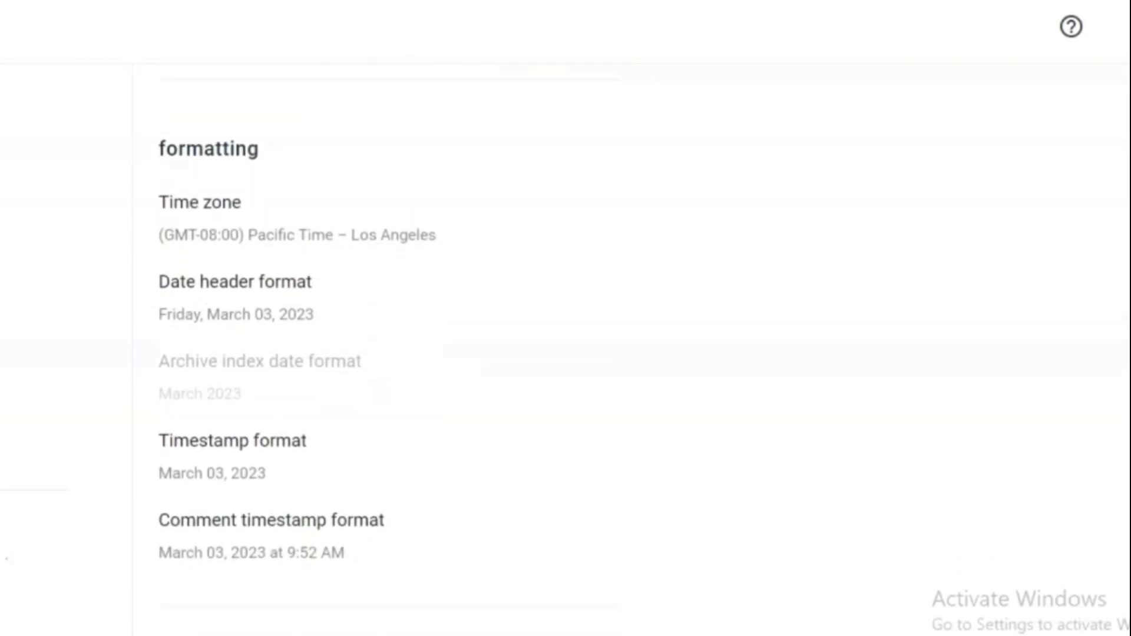
scroll(389, 353, "down", 6)
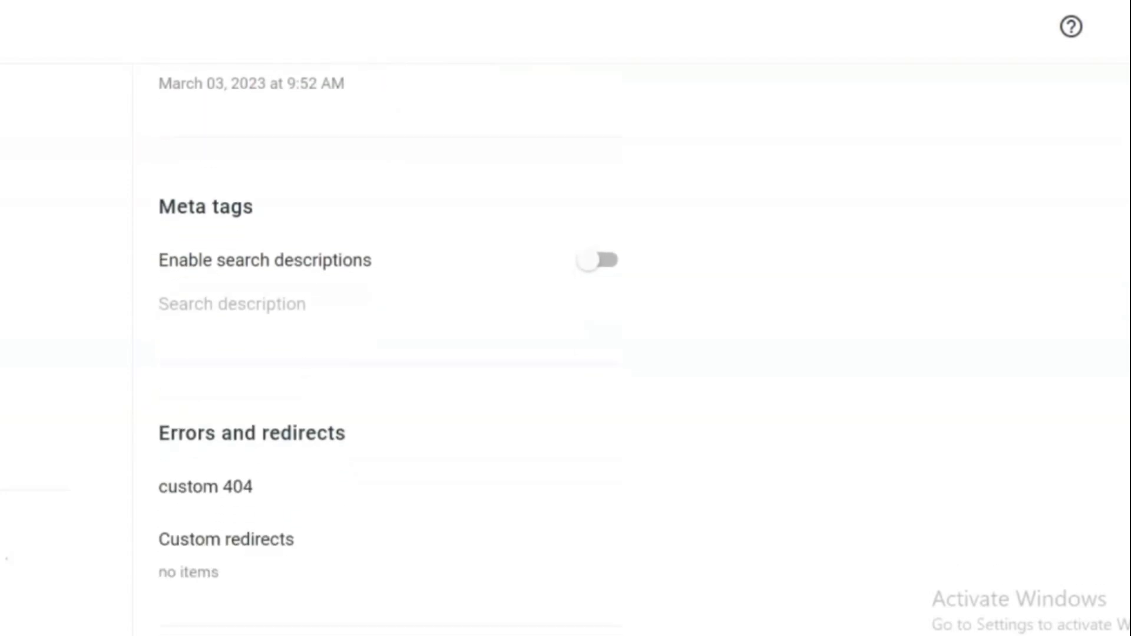
scroll(389, 354, "down", 4)
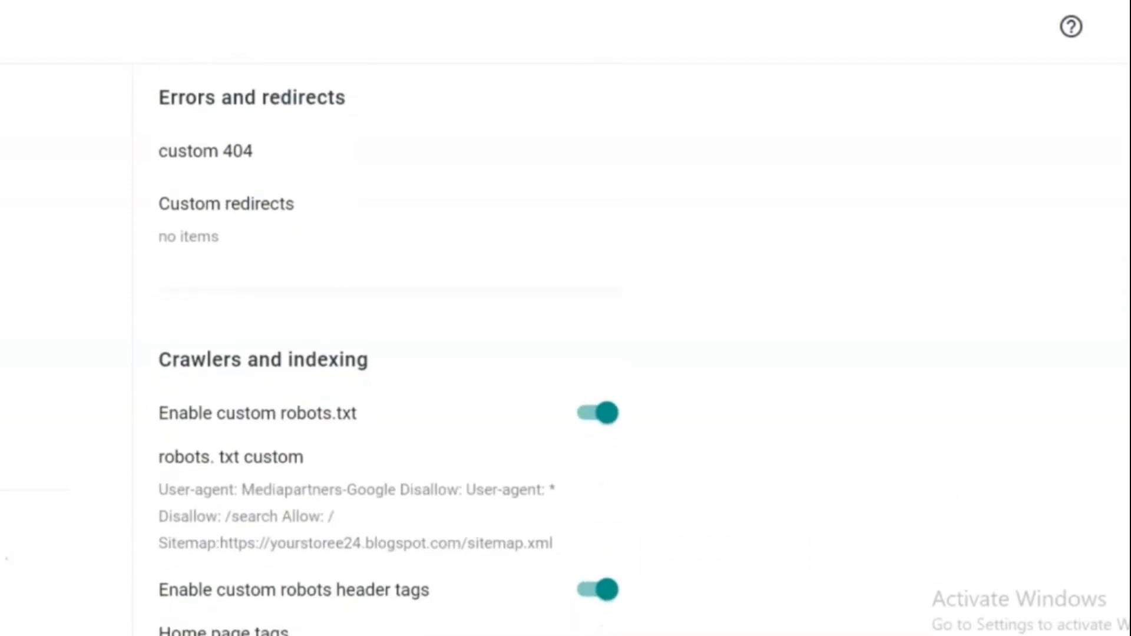
scroll(388, 354, "down", 12)
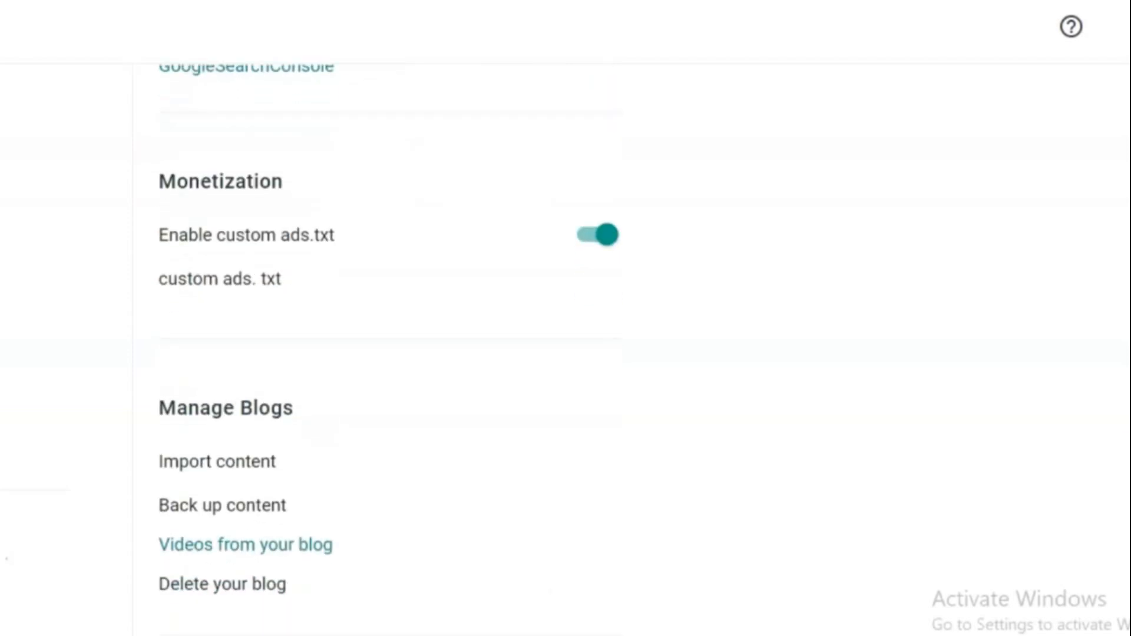
scroll(389, 353, "down", 9)
scroll(389, 354, "down", 4)
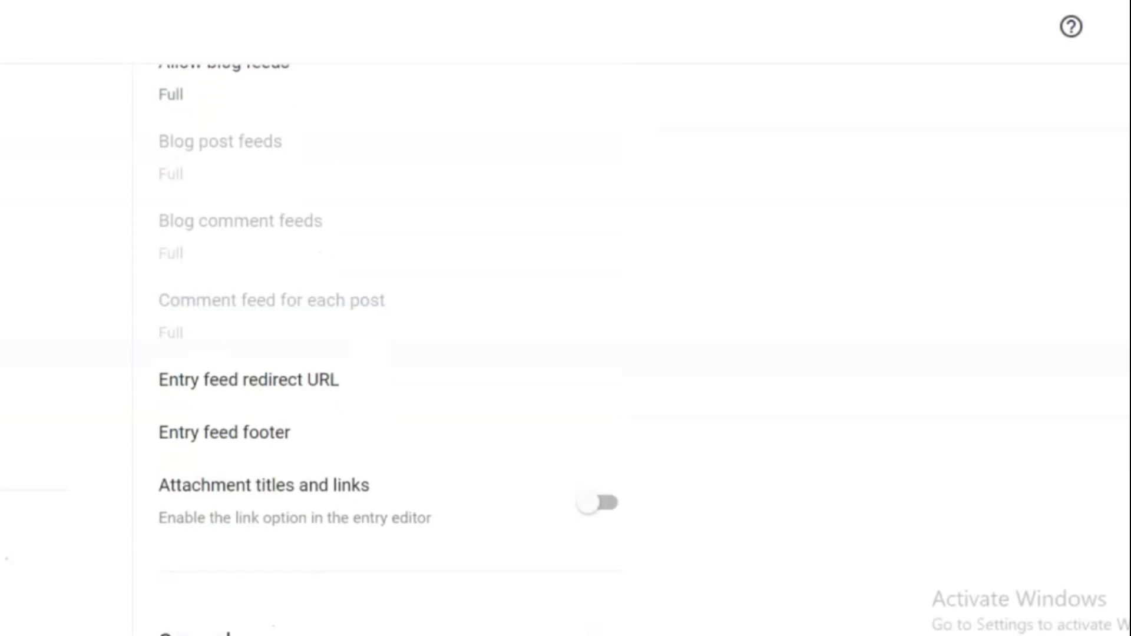
scroll(389, 353, "down", 2)
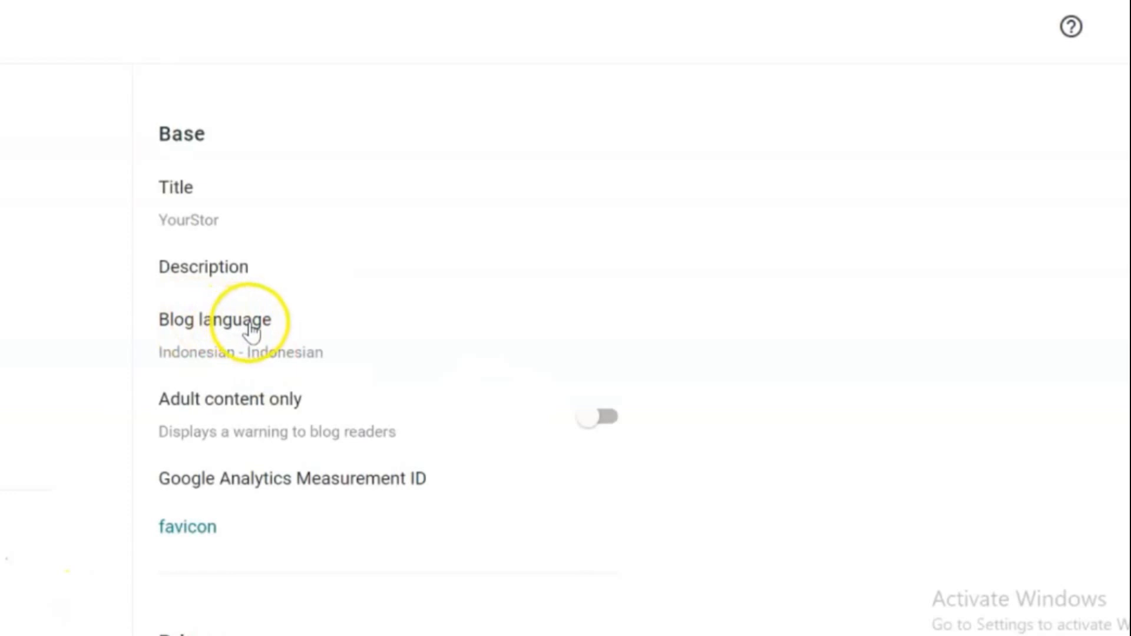
Change the blog language to English in the basic settings and save it
left_click(250, 324)
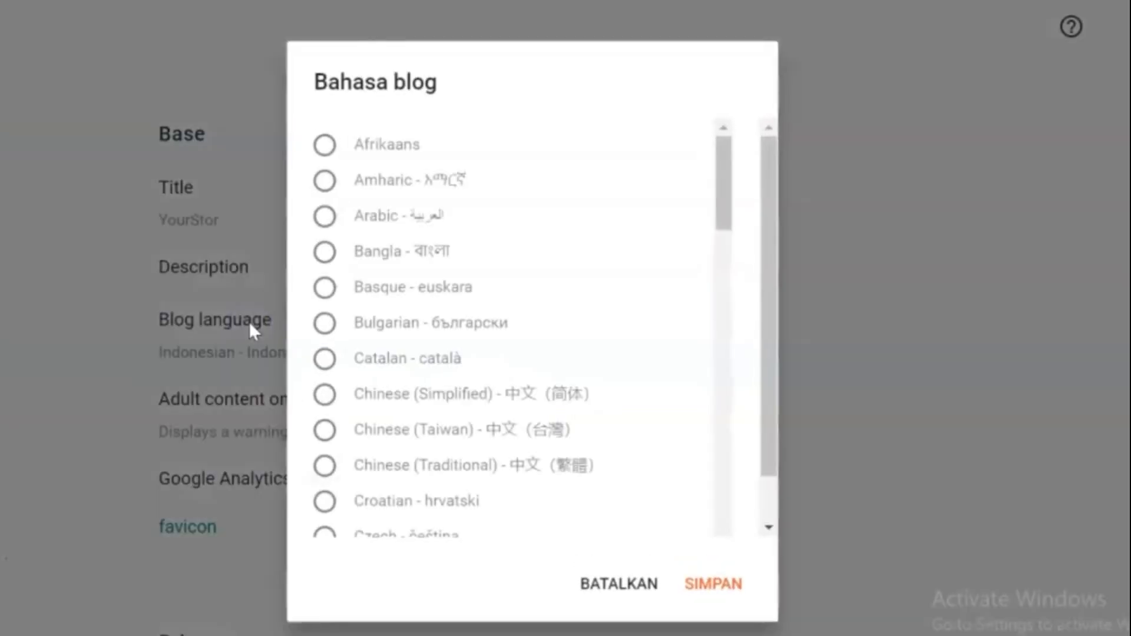
left_click(724, 173)
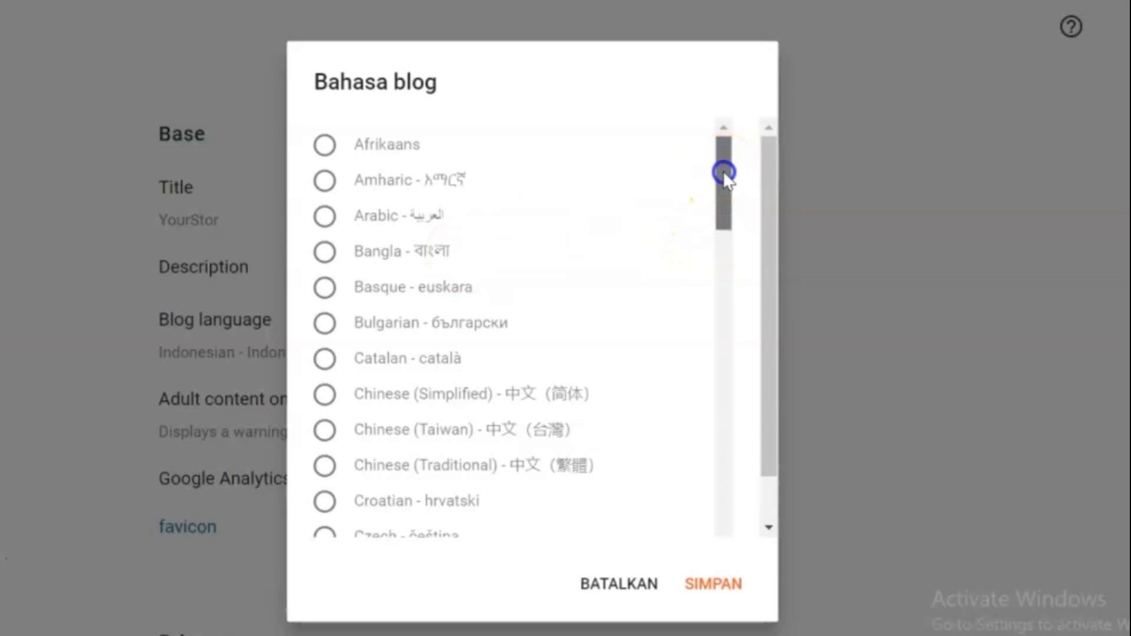
left_click_drag(724, 172, 712, 247)
left_click(325, 304)
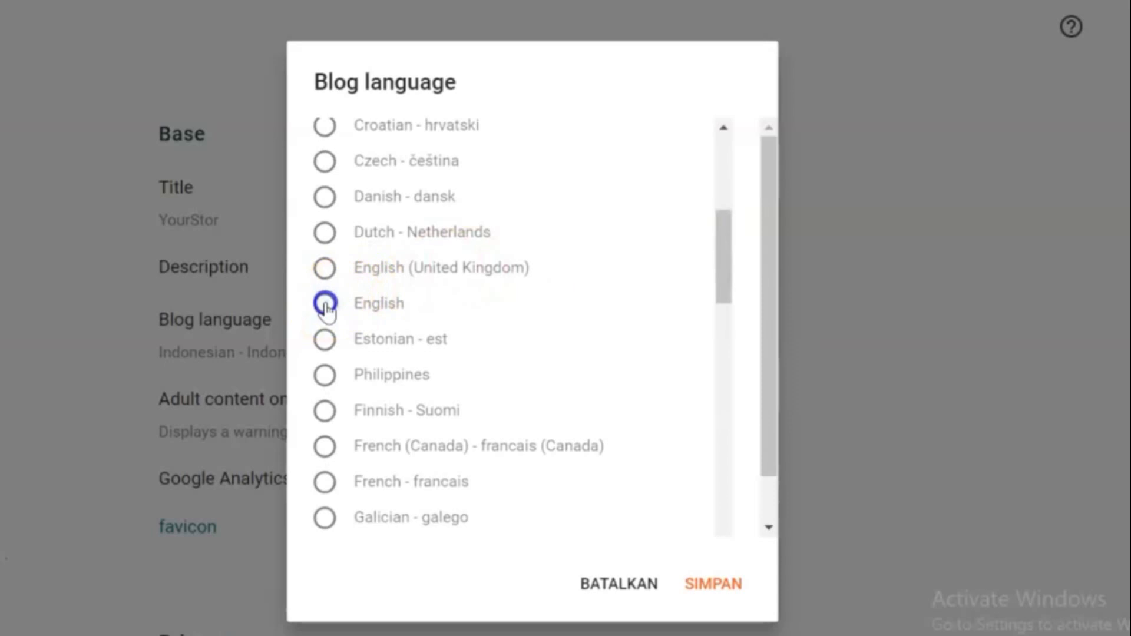
left_click(707, 589)
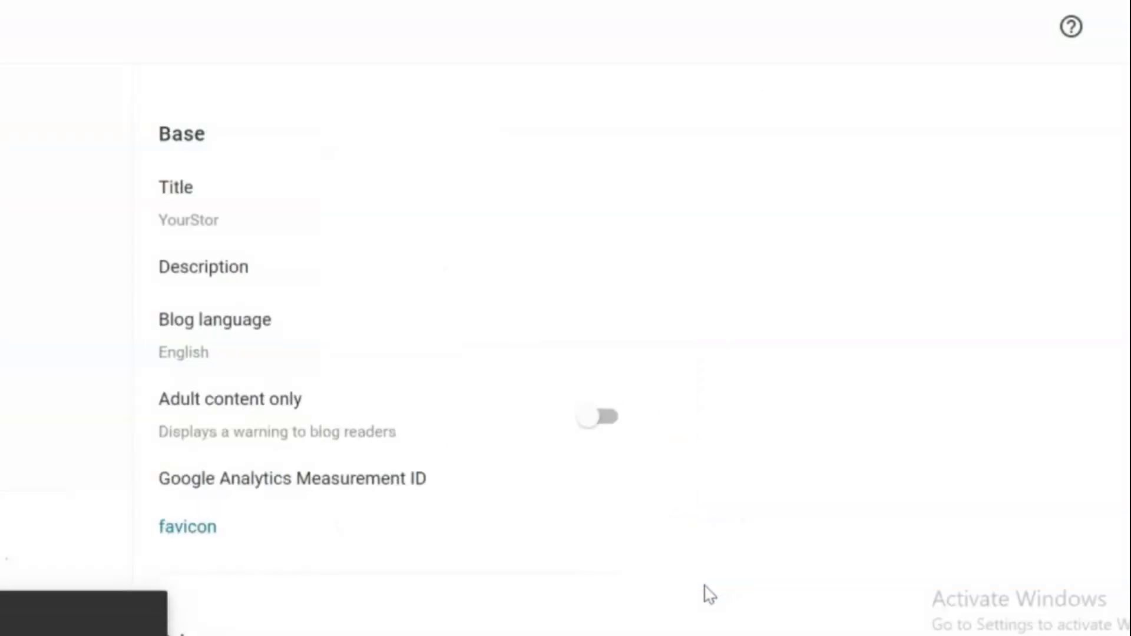